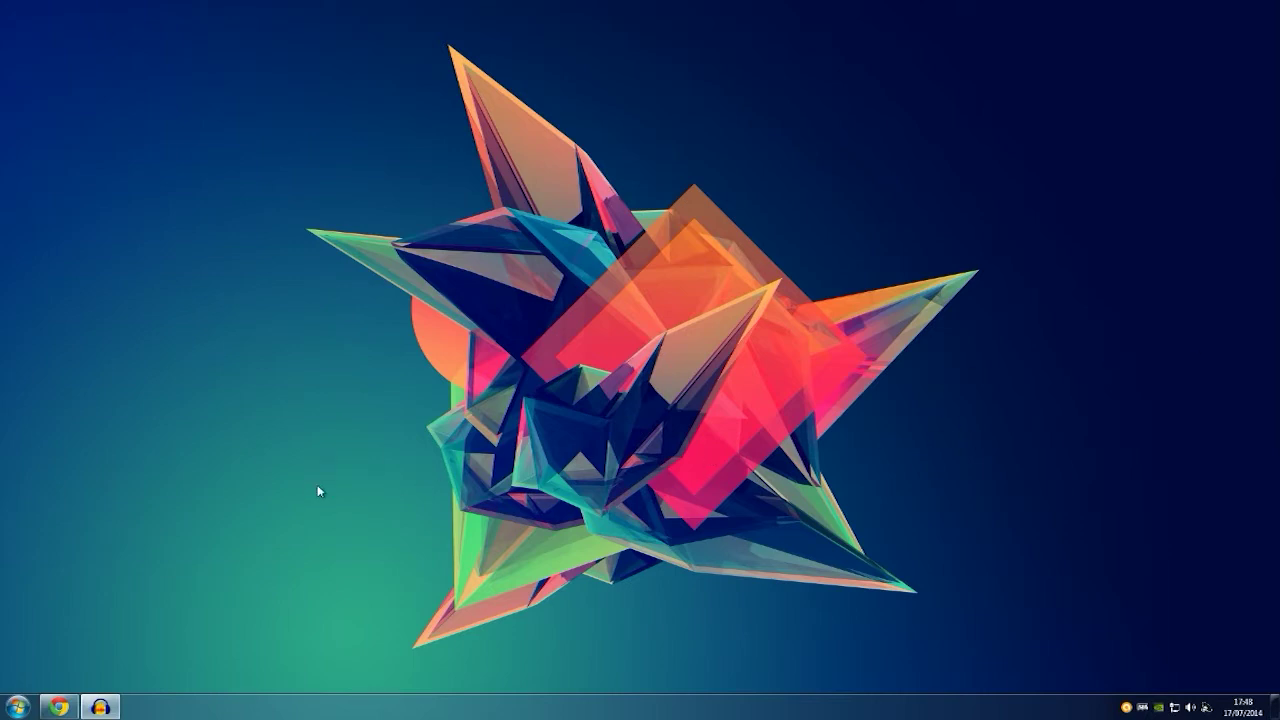
# Switch to Chrome to view the BlueStacks App Player download page, then minimise the browser.
pyautogui.click(59, 707)
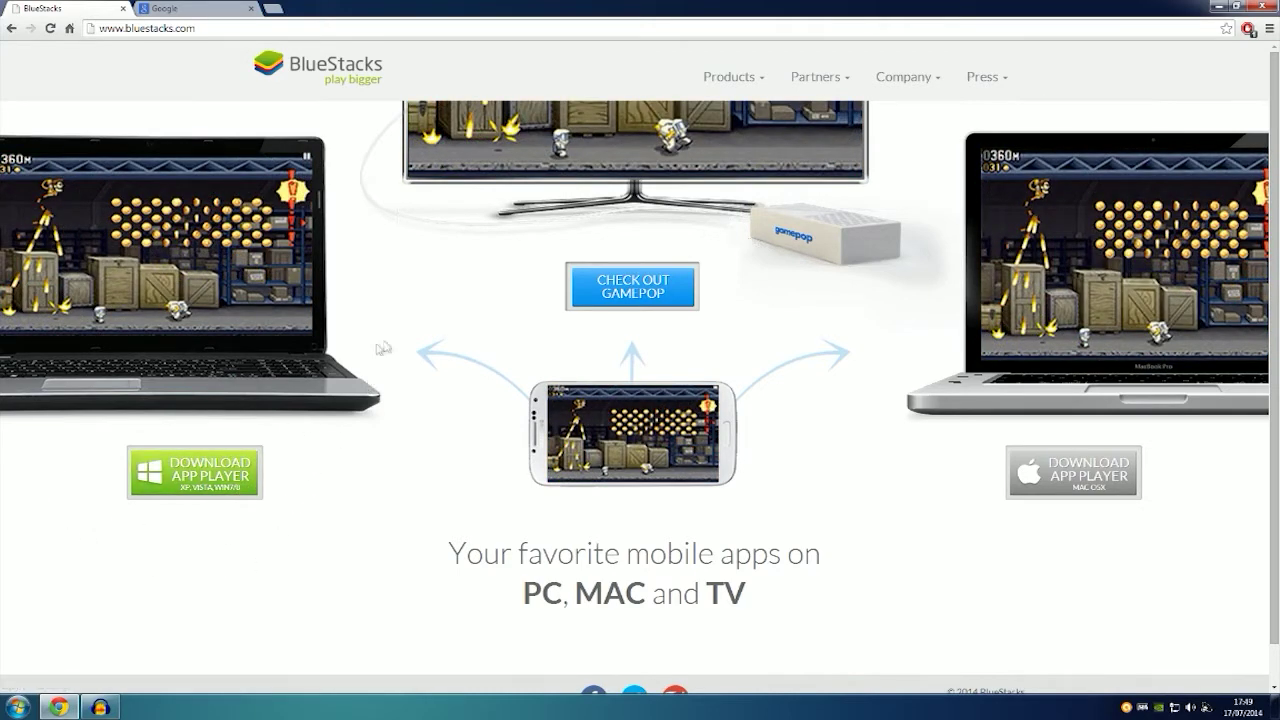
pyautogui.click(1218, 5)
# Start the BlueStacks App Player and move its window closer to the middle of the desktop.
pyautogui.click(18, 707)
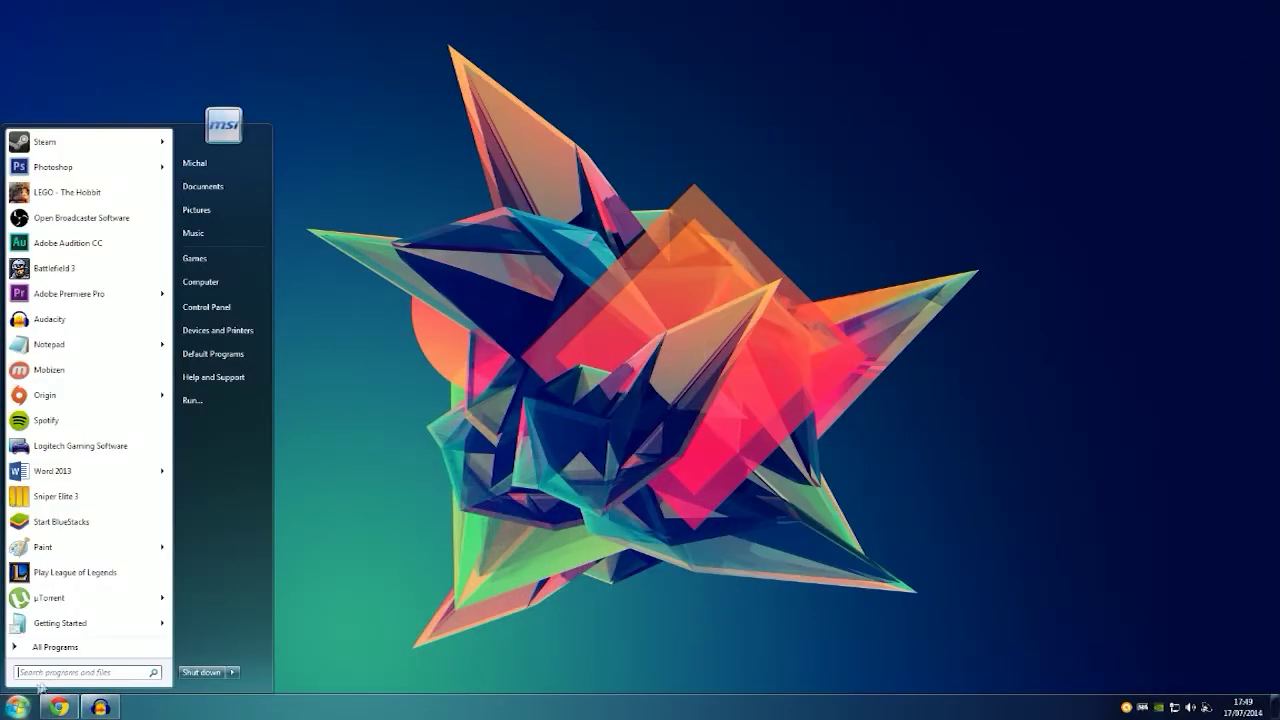
pyautogui.click(88, 521)
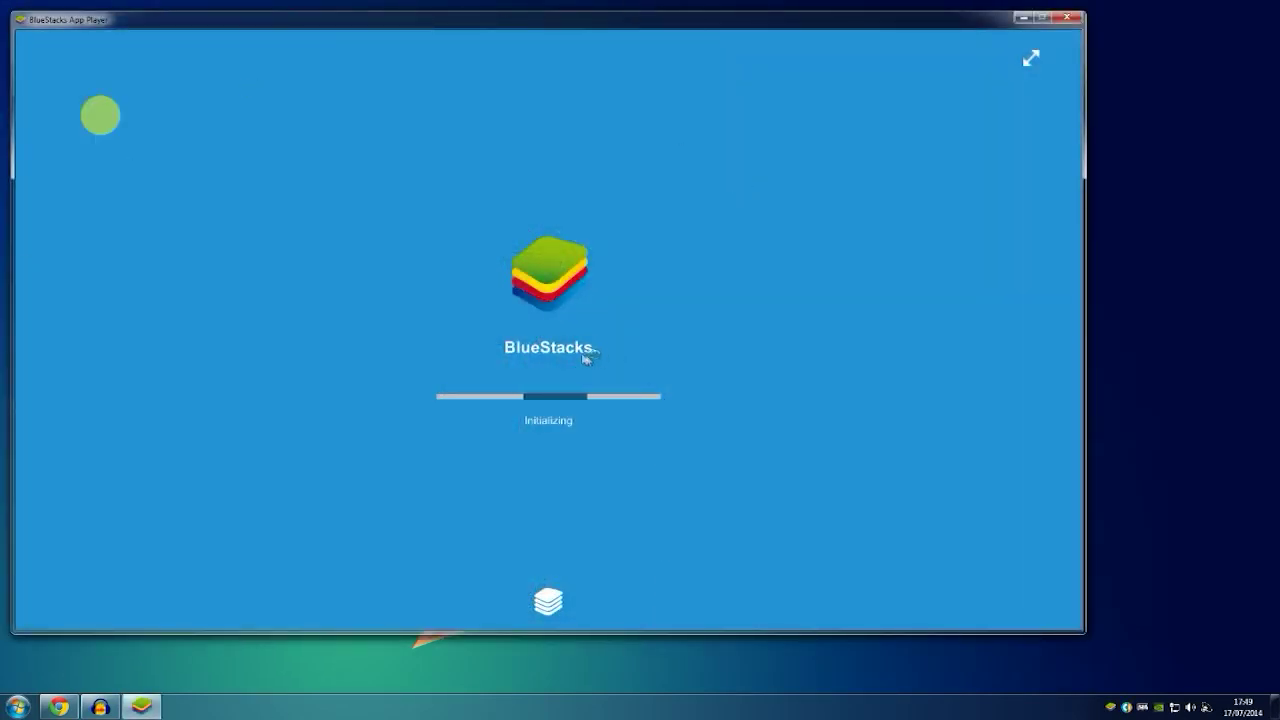
pyautogui.moveTo(540, 14); pyautogui.dragTo(600, 18)
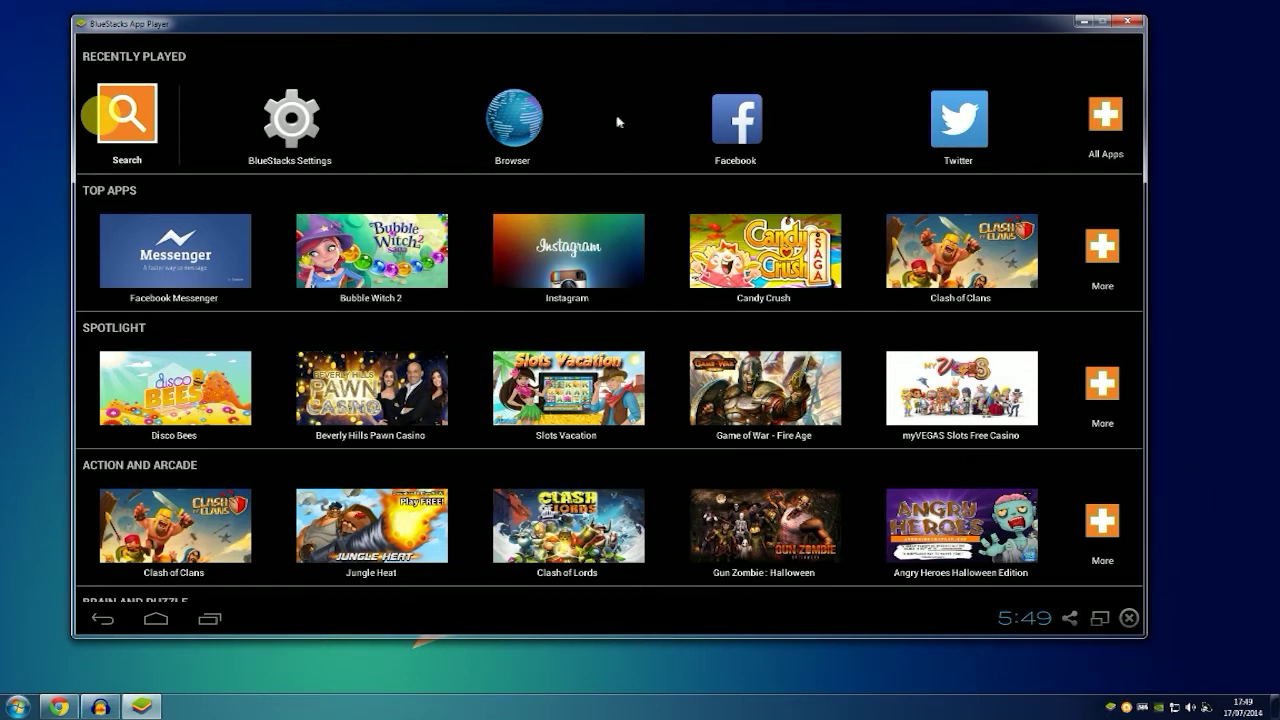
pyautogui.moveTo(616, 33); pyautogui.dragTo(631, 31)
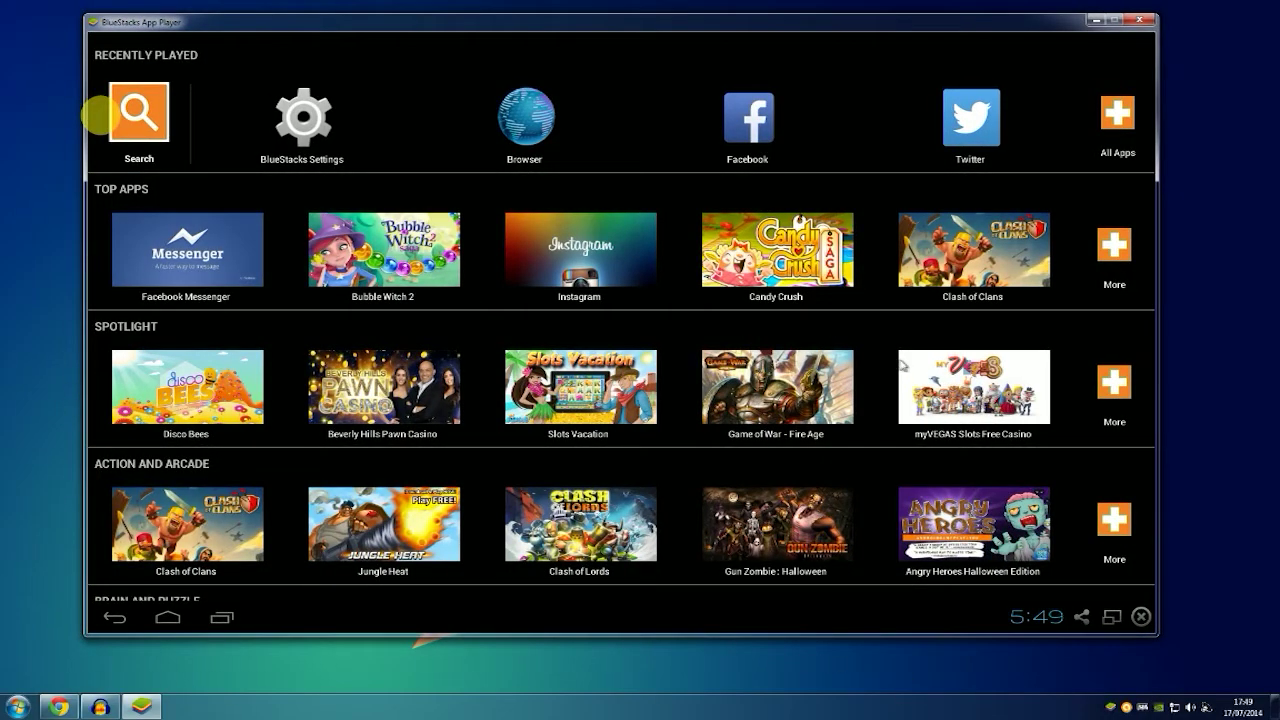
# Look through the app and game categories on the home screen.
pyautogui.scroll(-10, 905, 365)
pyautogui.scroll(1, 911, 376)
pyautogui.scroll(10, 913, 374)
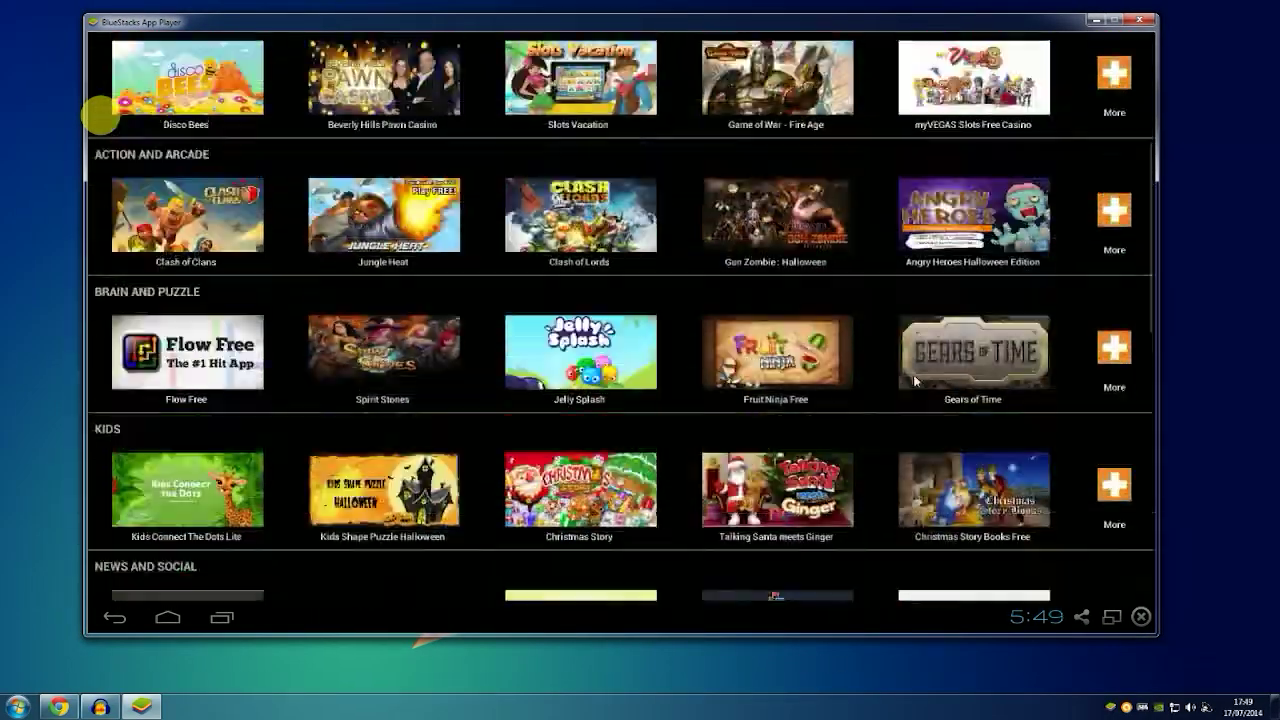
pyautogui.scroll(-10, 889, 478)
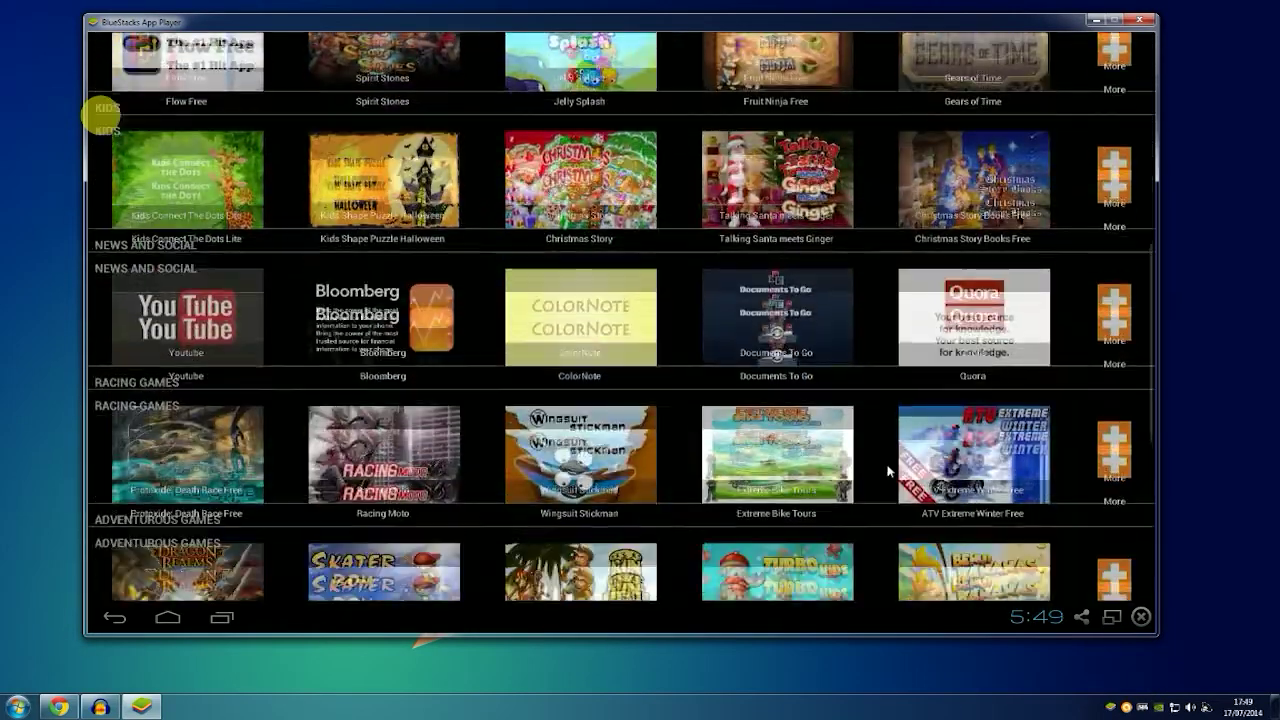
pyautogui.scroll(10, 889, 478)
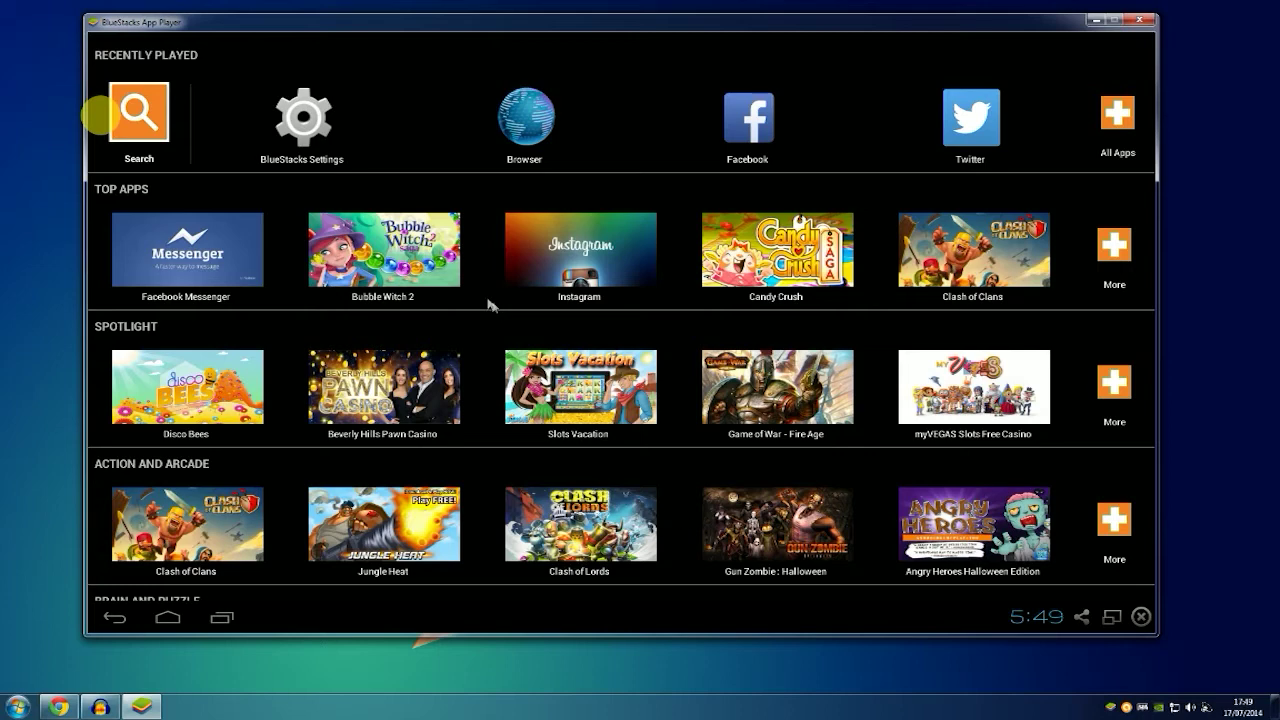
# View the Advanced Settings of BlueStacks Settings in full screen and return to the home screen.
pyautogui.click(312, 115)
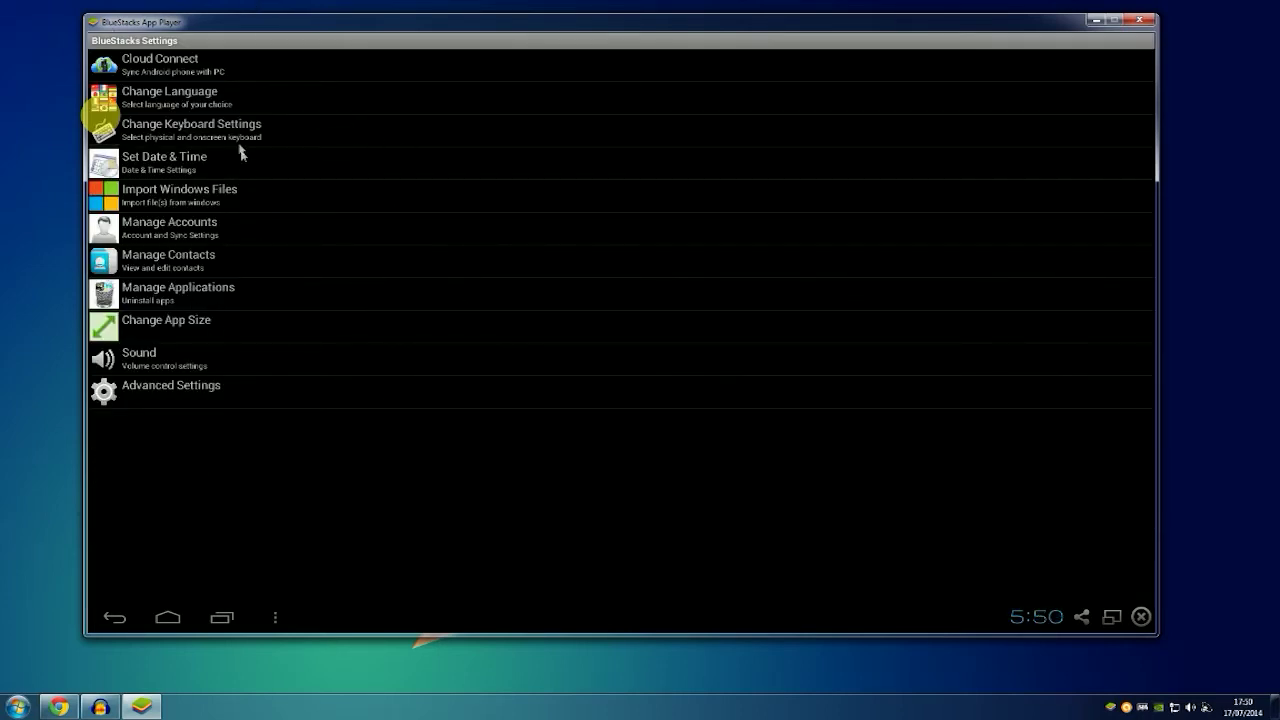
pyautogui.click(162, 400)
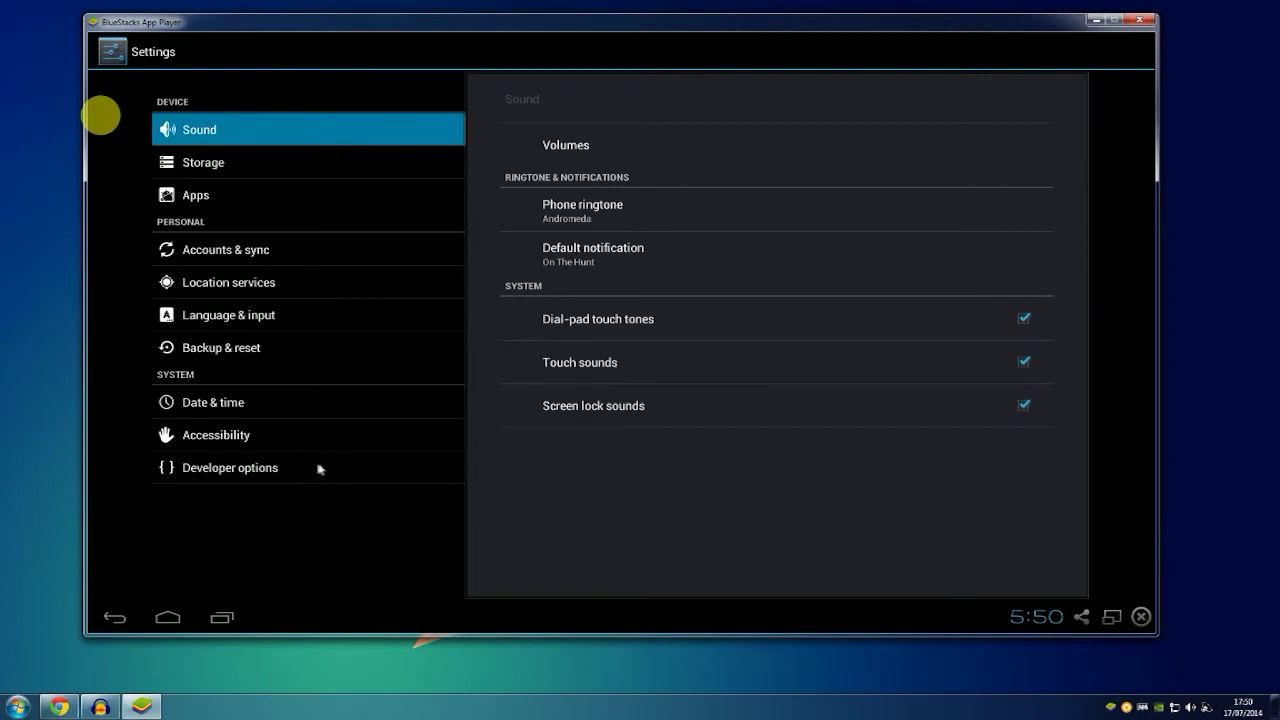
pyautogui.click(1113, 618)
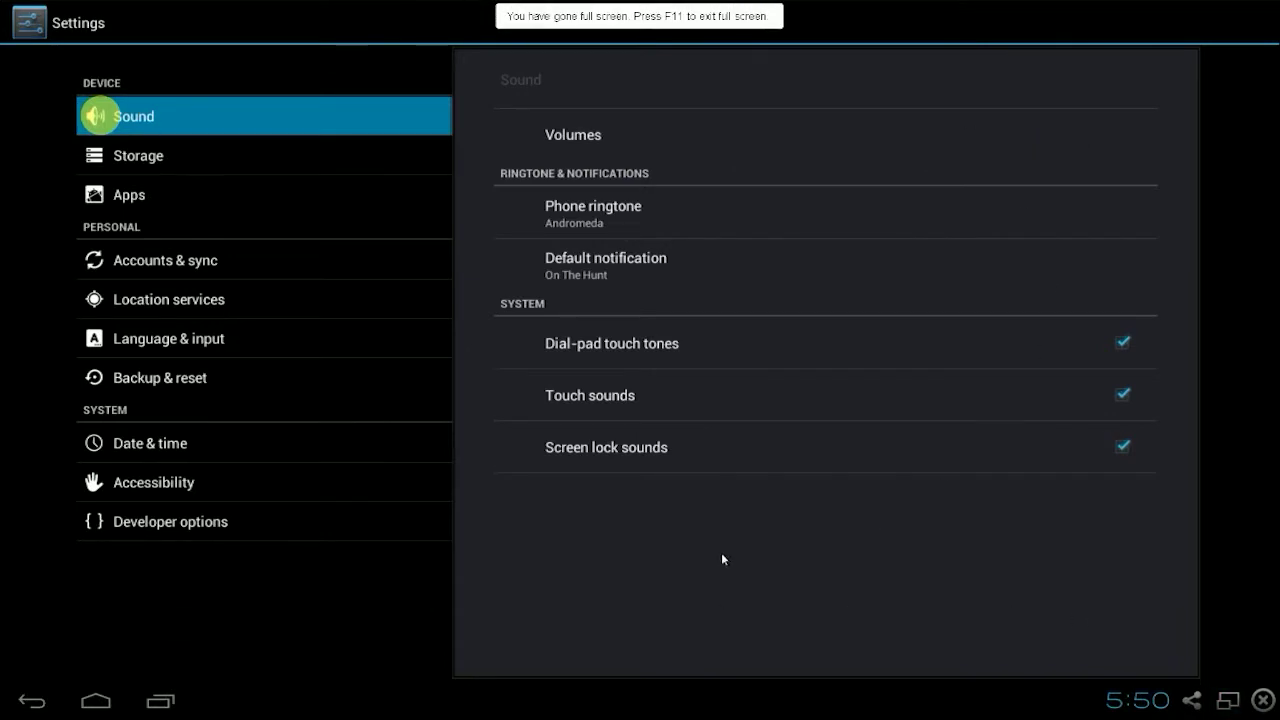
pyautogui.click(27, 706)
pyautogui.click(28, 700)
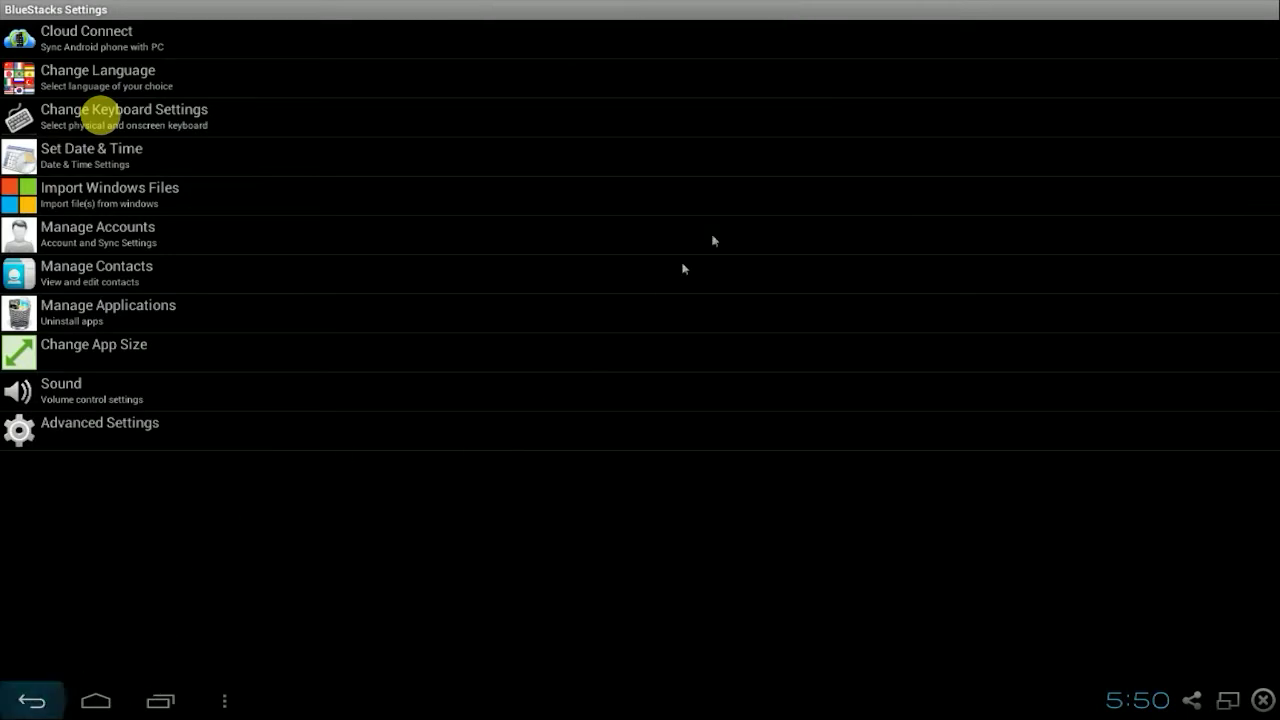
# Browse the home screen's app categories in full screen and return to windowed mode.
pyautogui.scroll(-10, 976, 590)
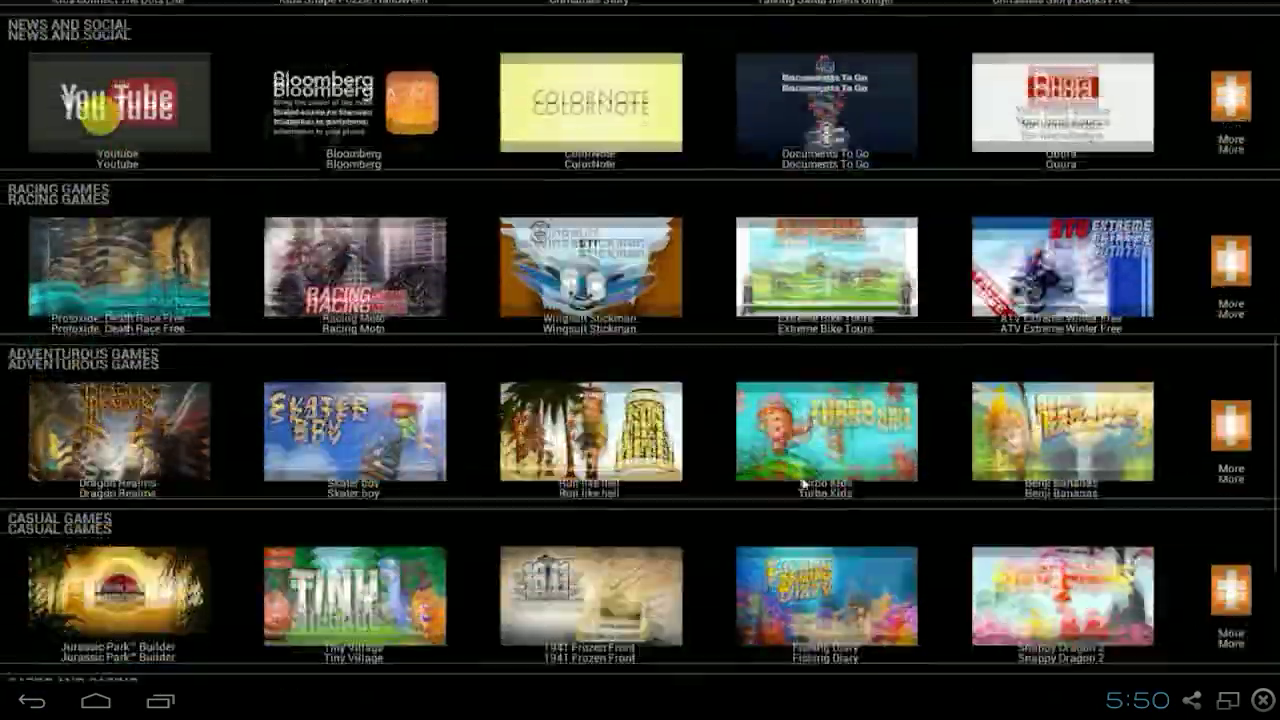
pyautogui.scroll(4, 808, 483)
pyautogui.scroll(6, 808, 483)
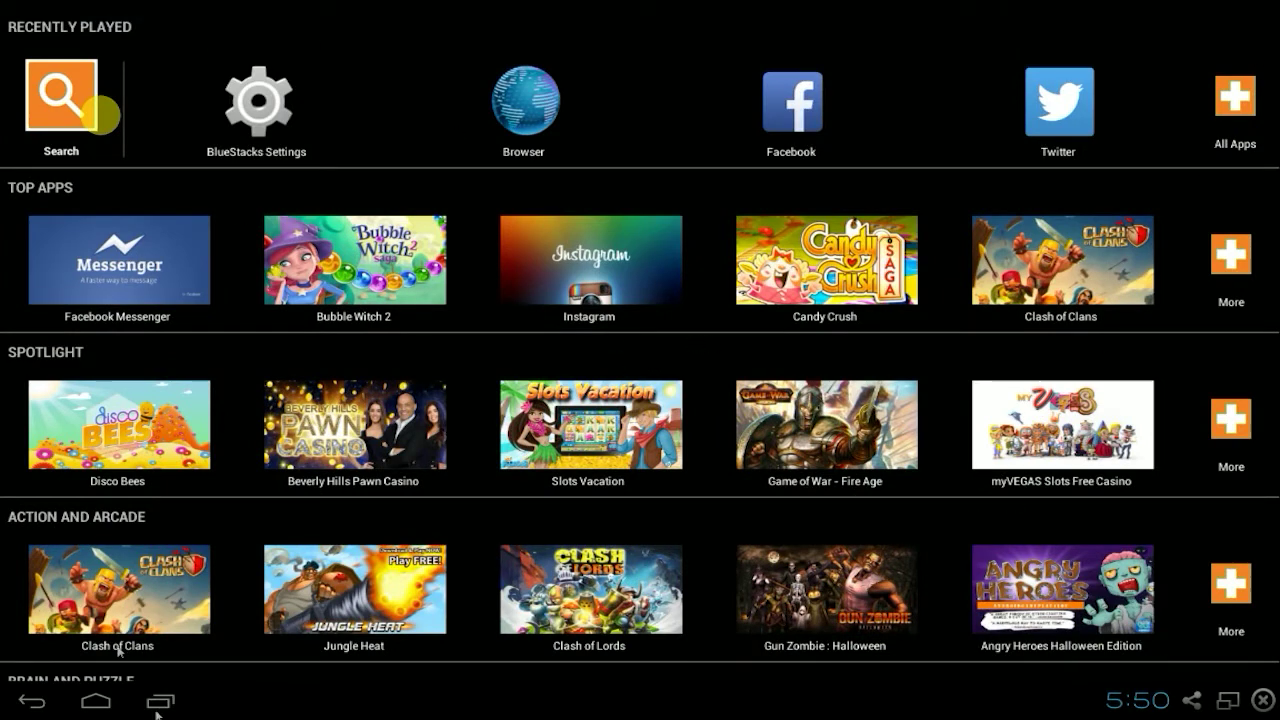
pyautogui.click(1228, 700)
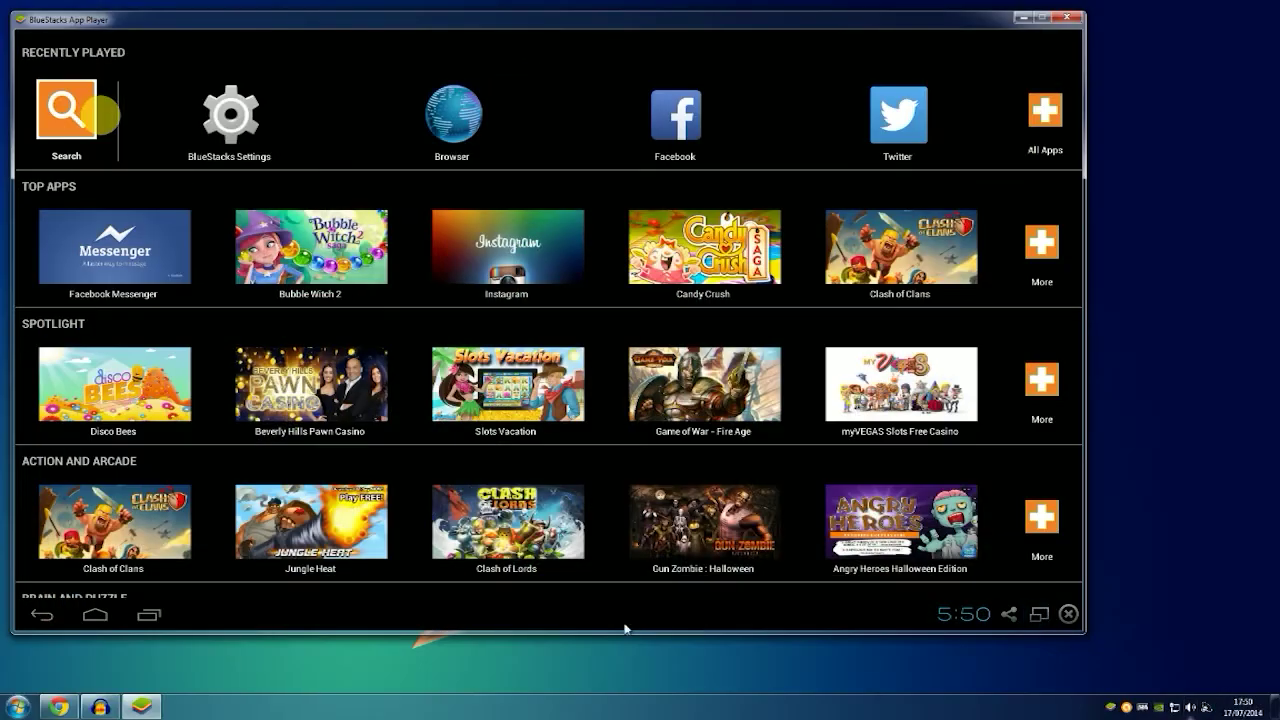
# Switch to Chrome and search Google for "angry bird epic apk".
pyautogui.click(59, 706)
pyautogui.hotkey('ctrl', 'Tab')
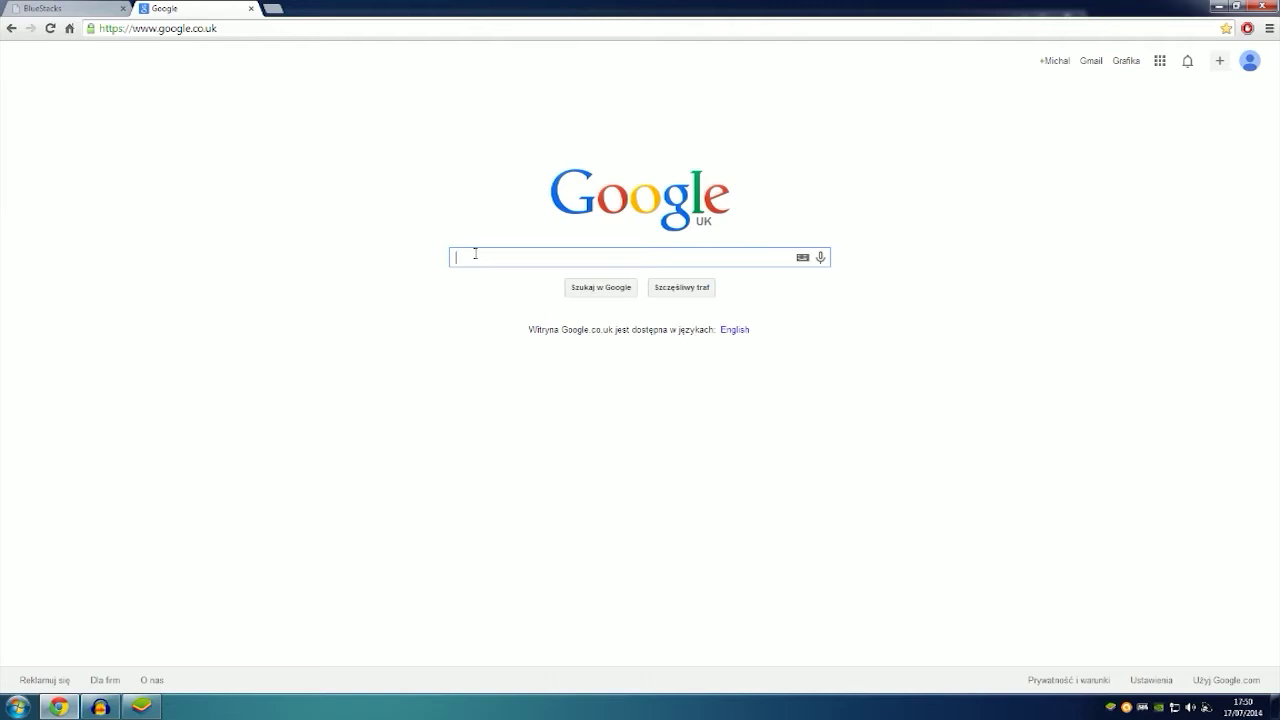
pyautogui.write('a')
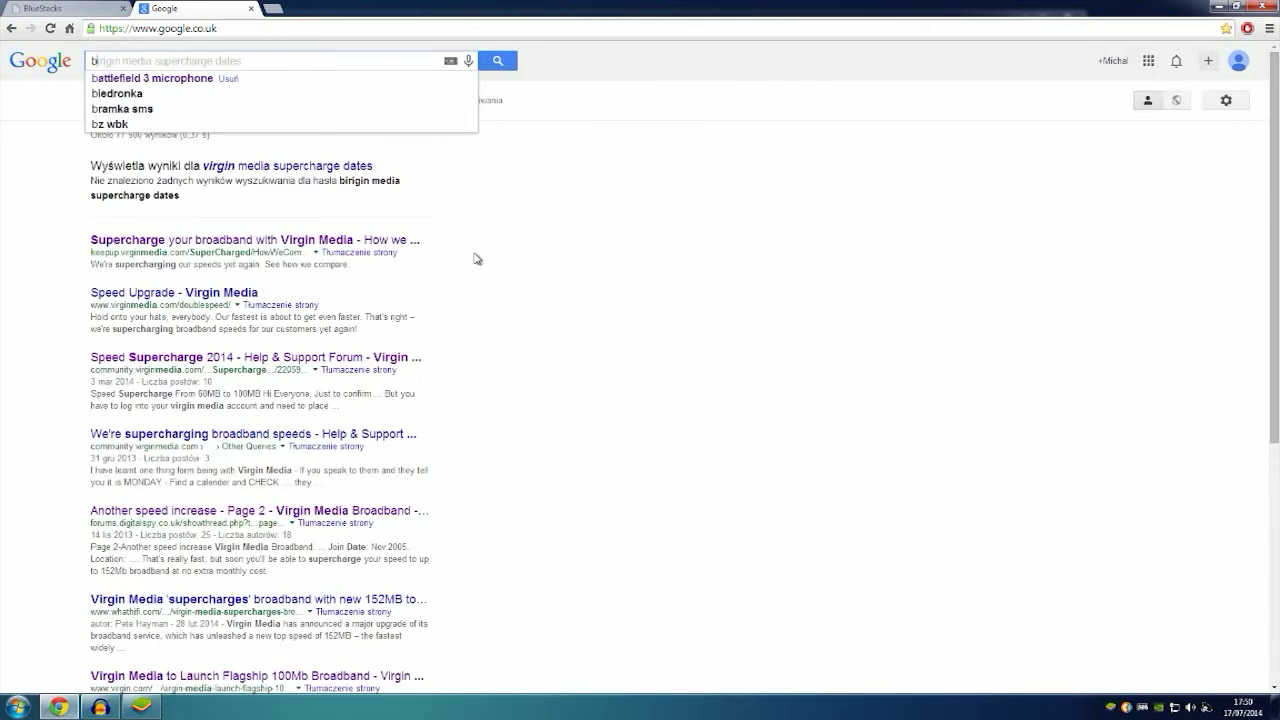
pyautogui.write('ngry ')
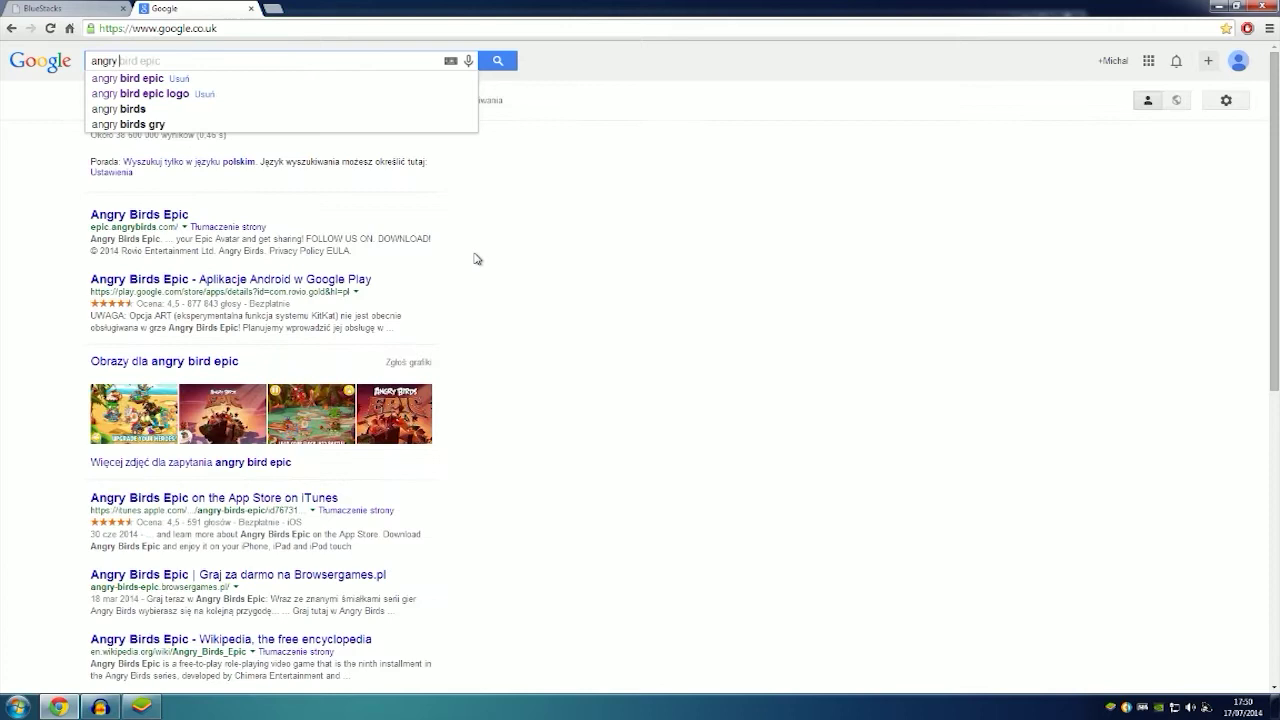
pyautogui.write('bird')
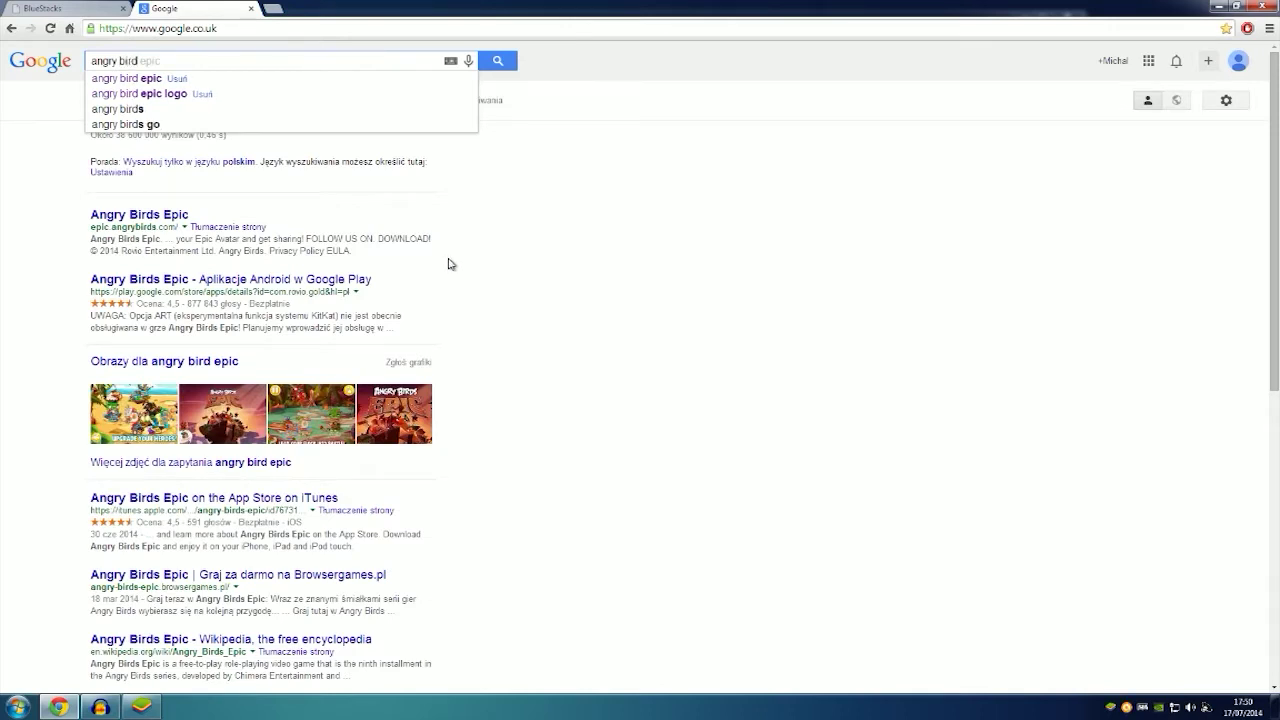
pyautogui.write(' epic')
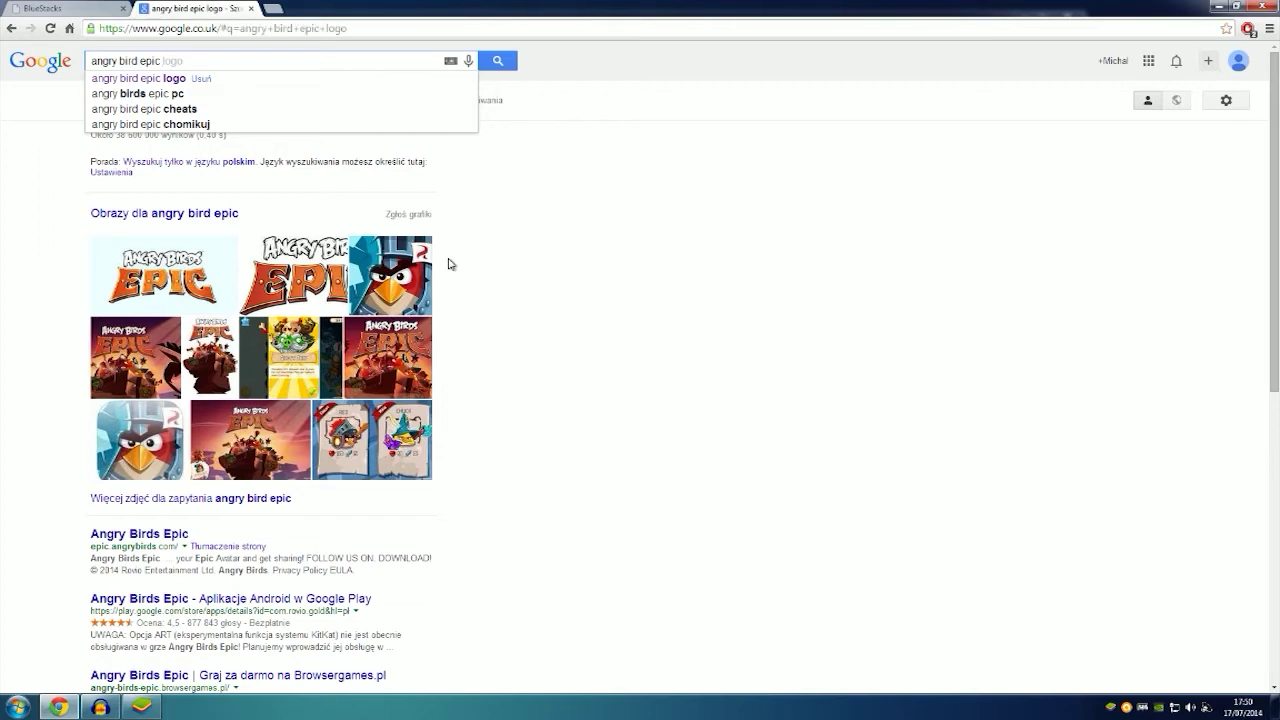
pyautogui.write(' apk')
pyautogui.press('Return')
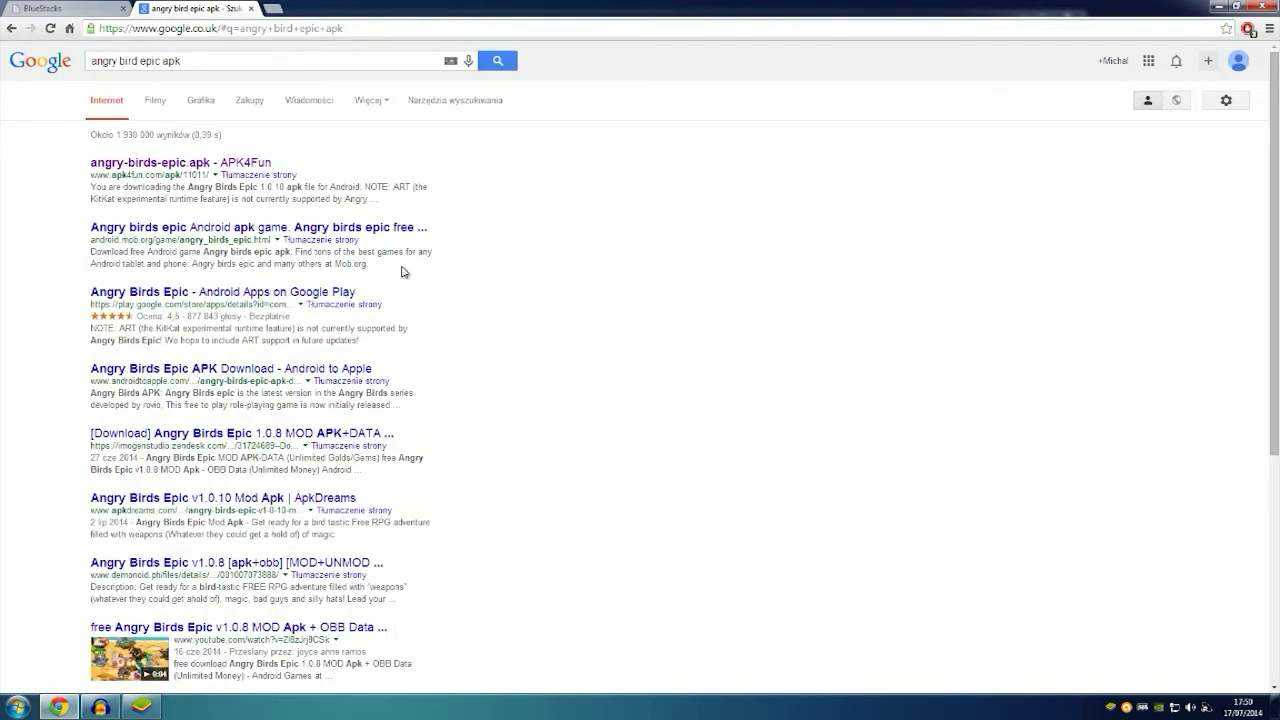
# Download the Angry Birds Epic 1.0.10 APK from APK4Fun through the Zippyshare mirror.
pyautogui.click(176, 164)
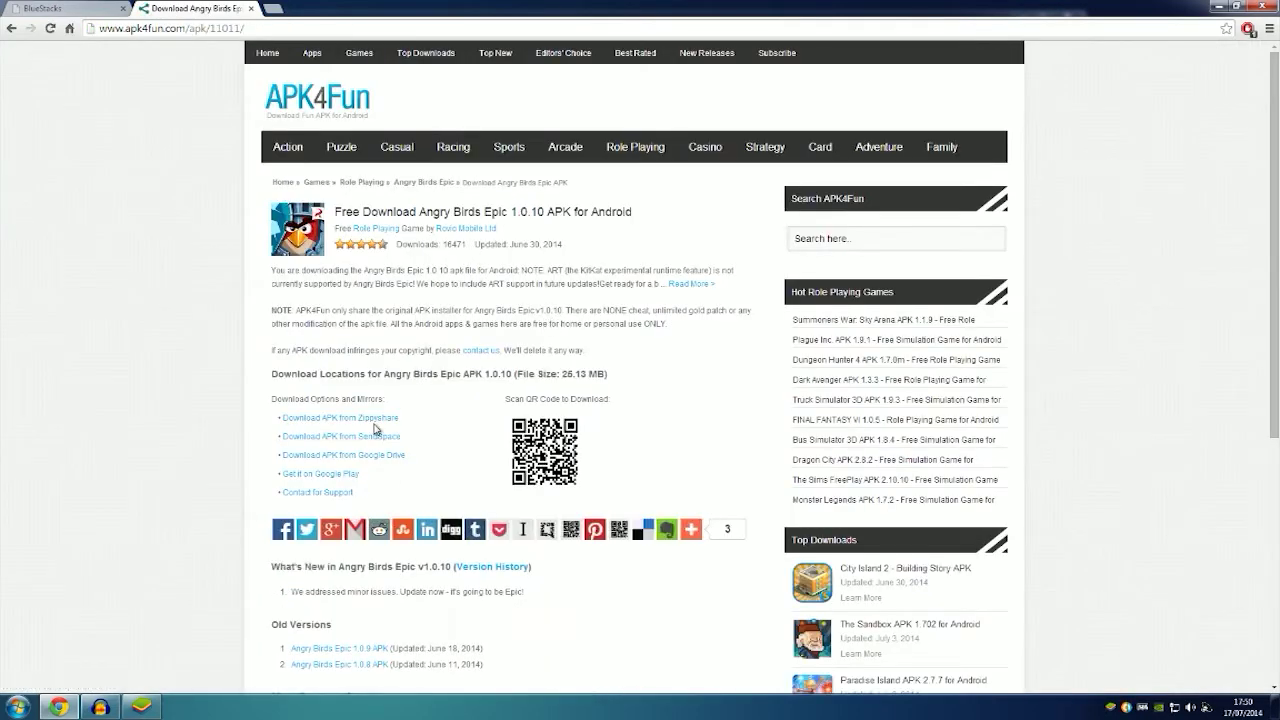
pyautogui.click(376, 420)
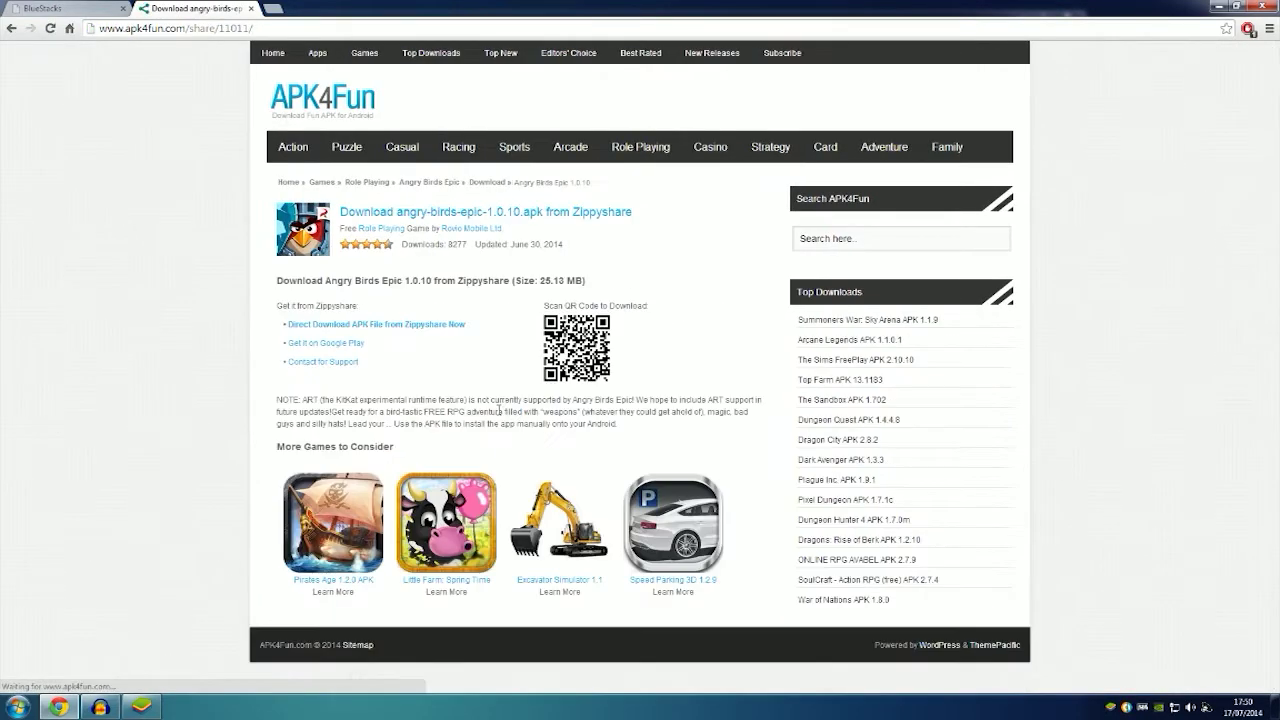
pyautogui.click(449, 331)
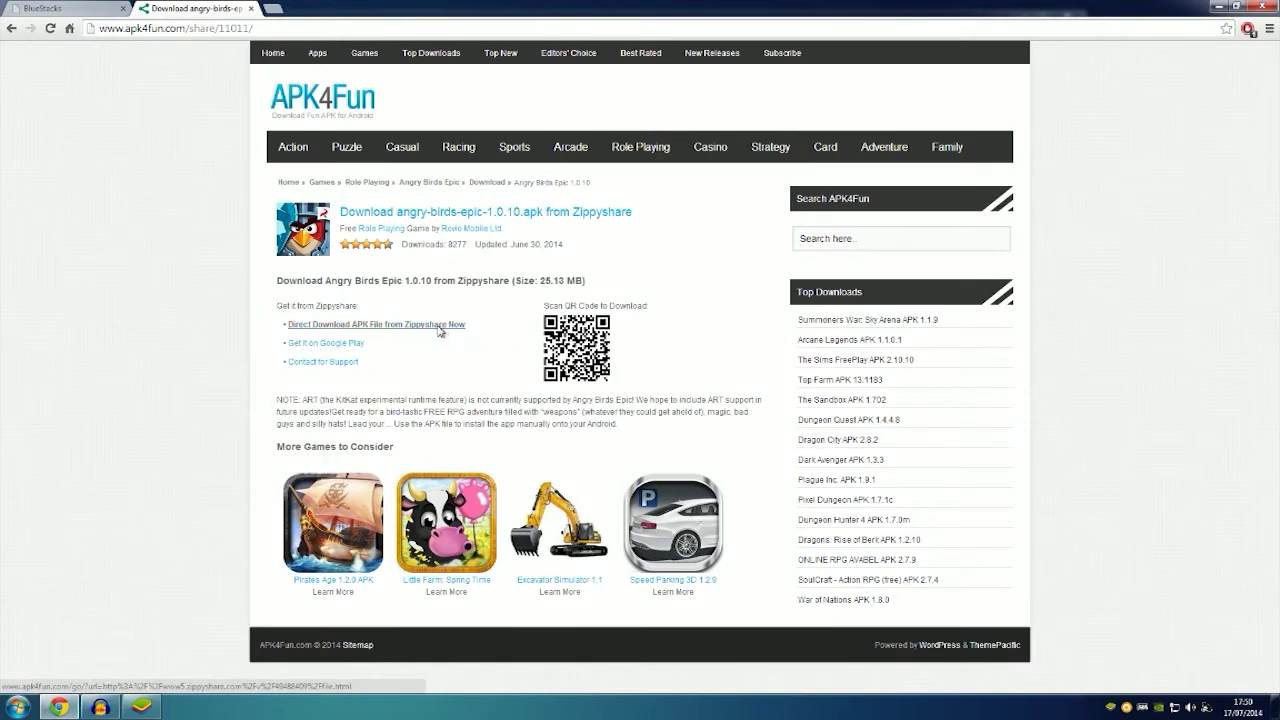
pyautogui.click(890, 199)
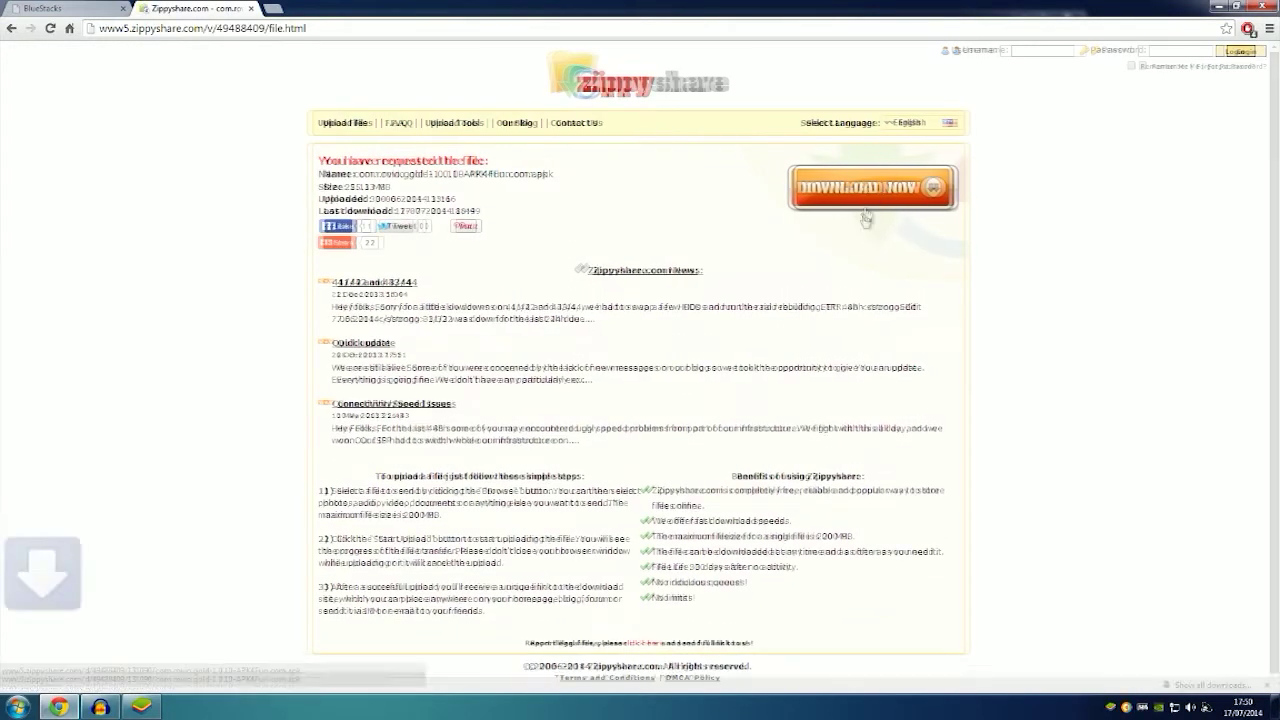
# Install the downloaded com.rovio.gold-1.0.10-APK4Fun.com.apk, switch to BlueStacks and minimise the browser.
pyautogui.click(1212, 679)
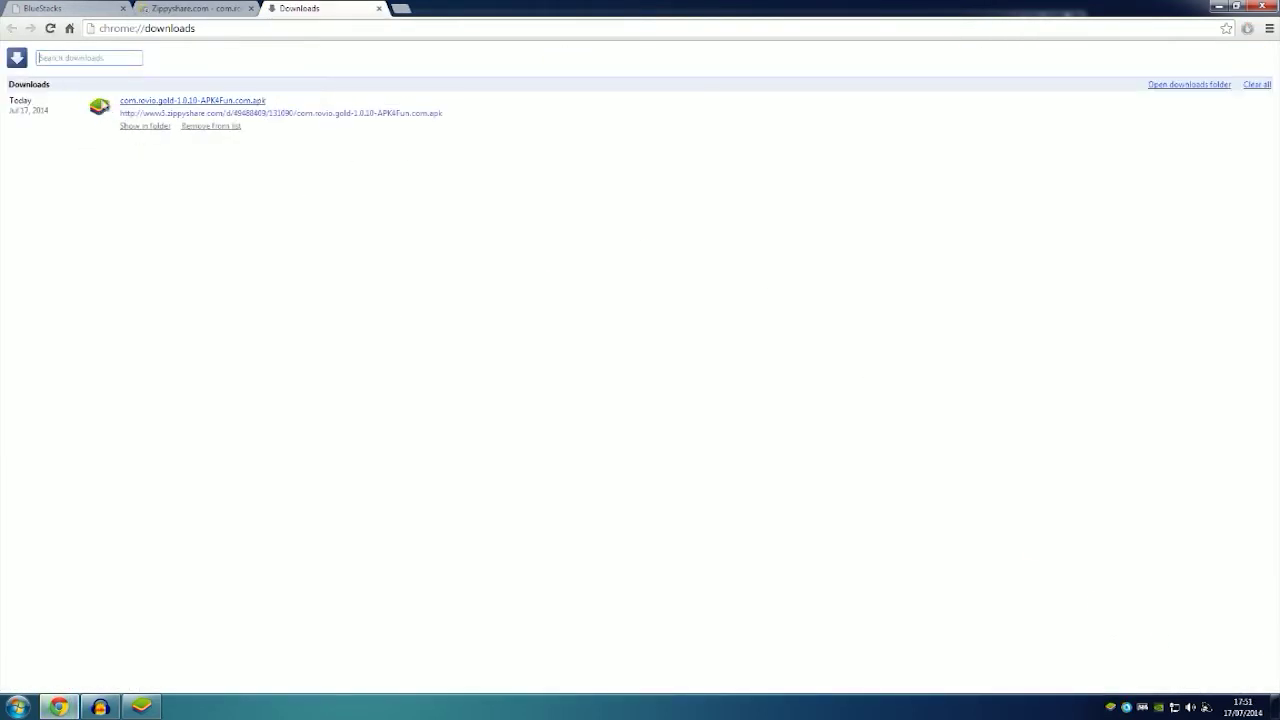
pyautogui.click(175, 102)
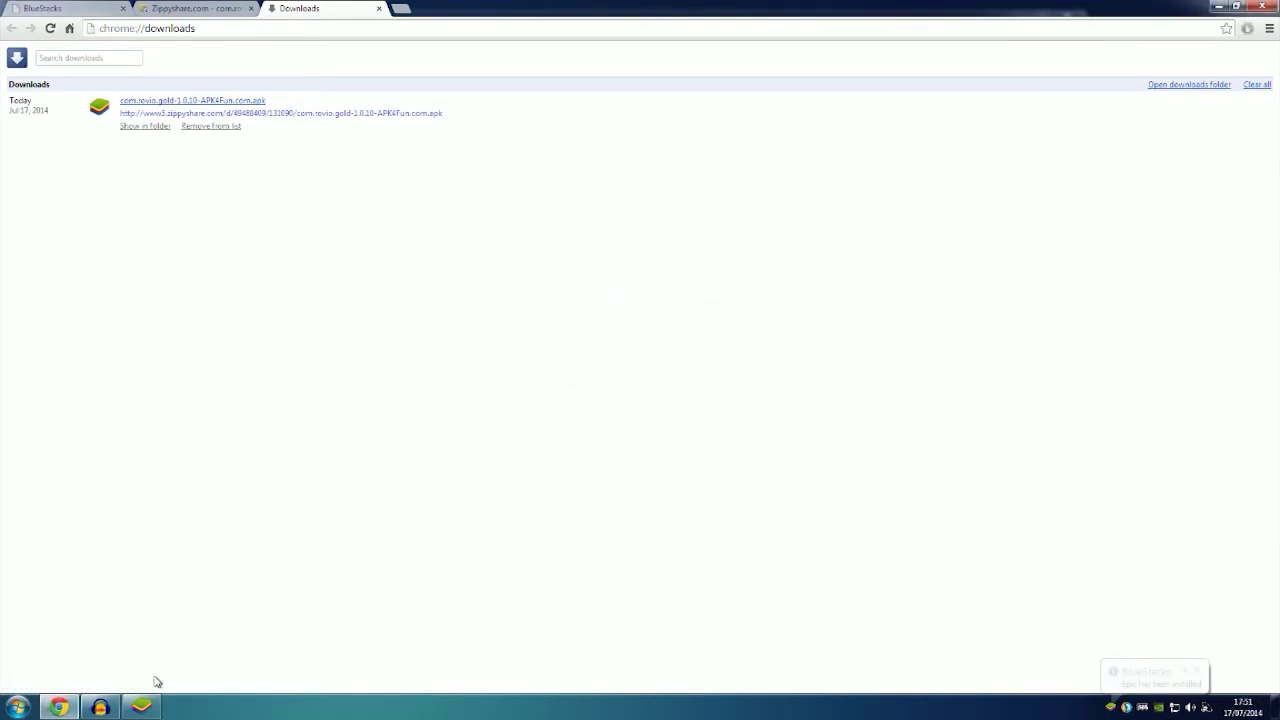
pyautogui.click(141, 707)
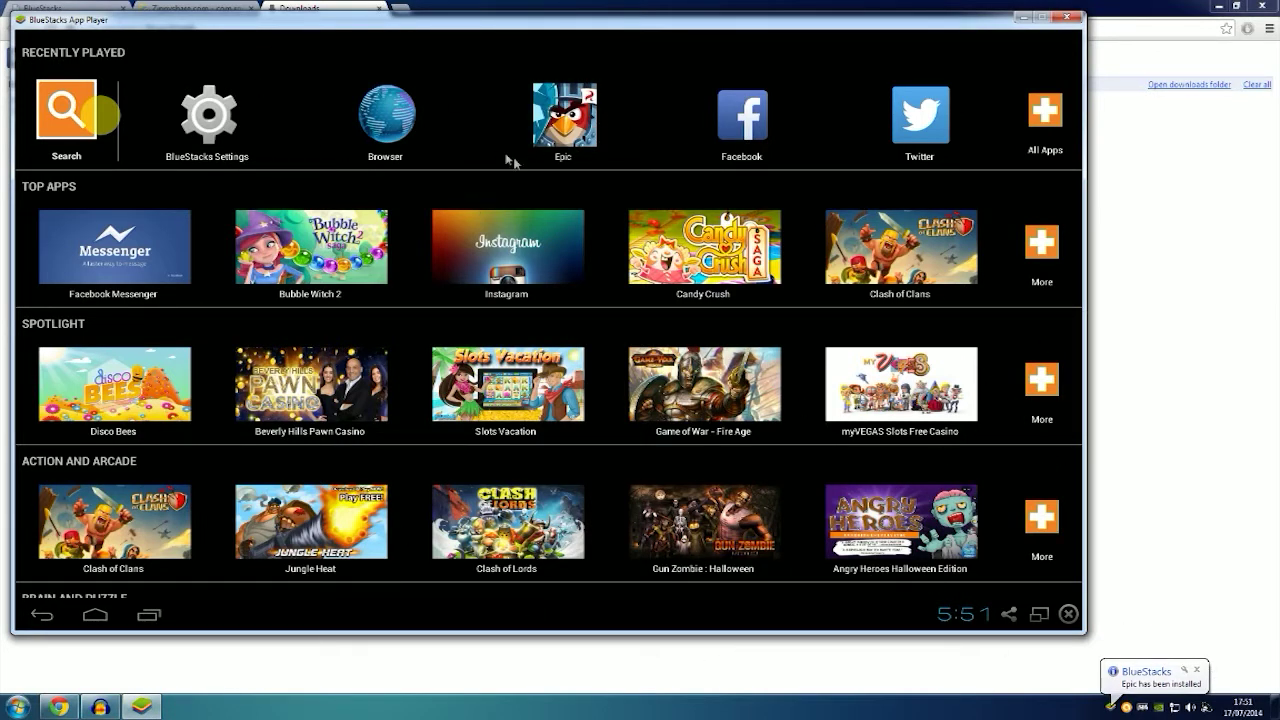
pyautogui.click(1219, 5)
# Launch the installed Epic app in full screen and try to go back from its loading screen.
pyautogui.click(1039, 614)
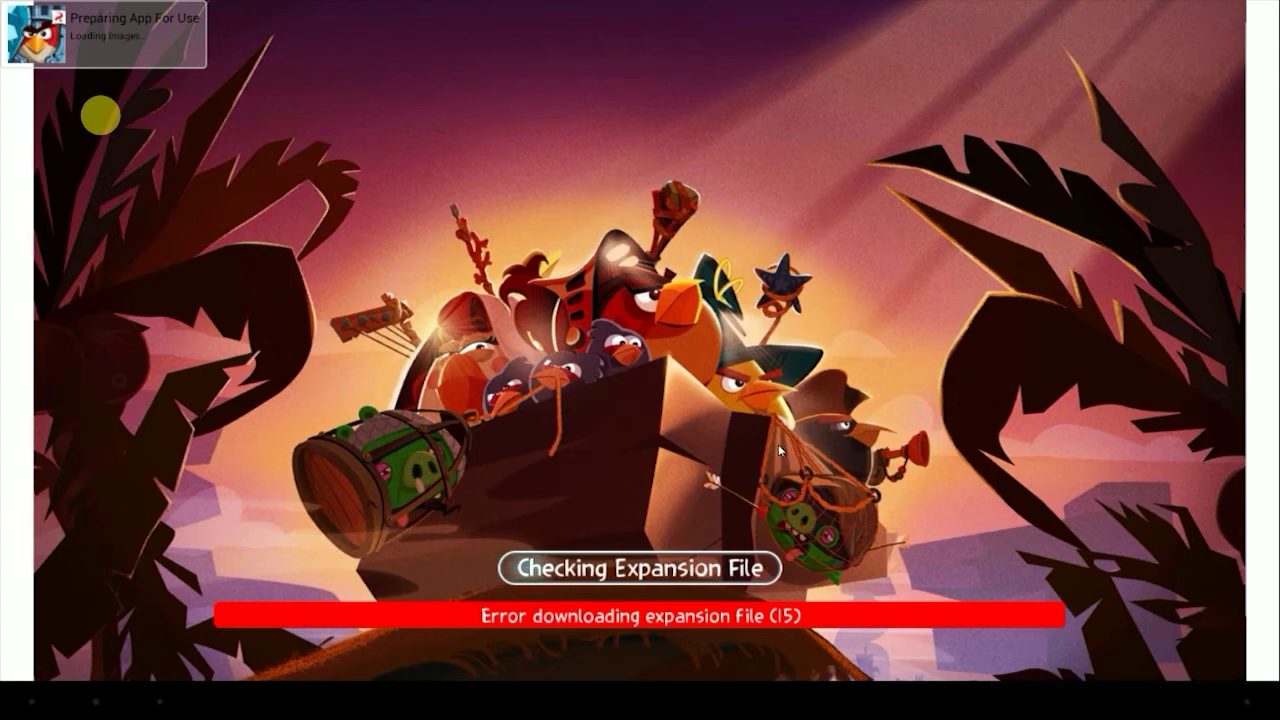
pyautogui.click(40, 706)
pyautogui.click(37, 707)
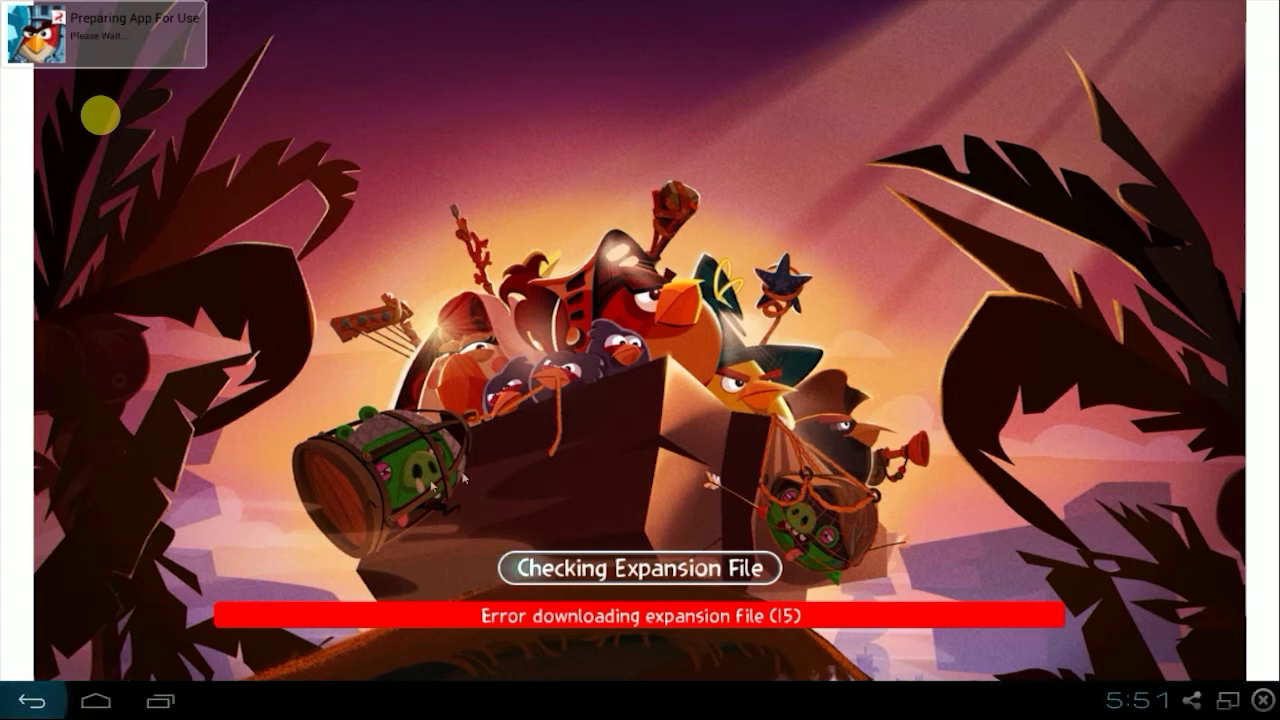
pyautogui.click(36, 708)
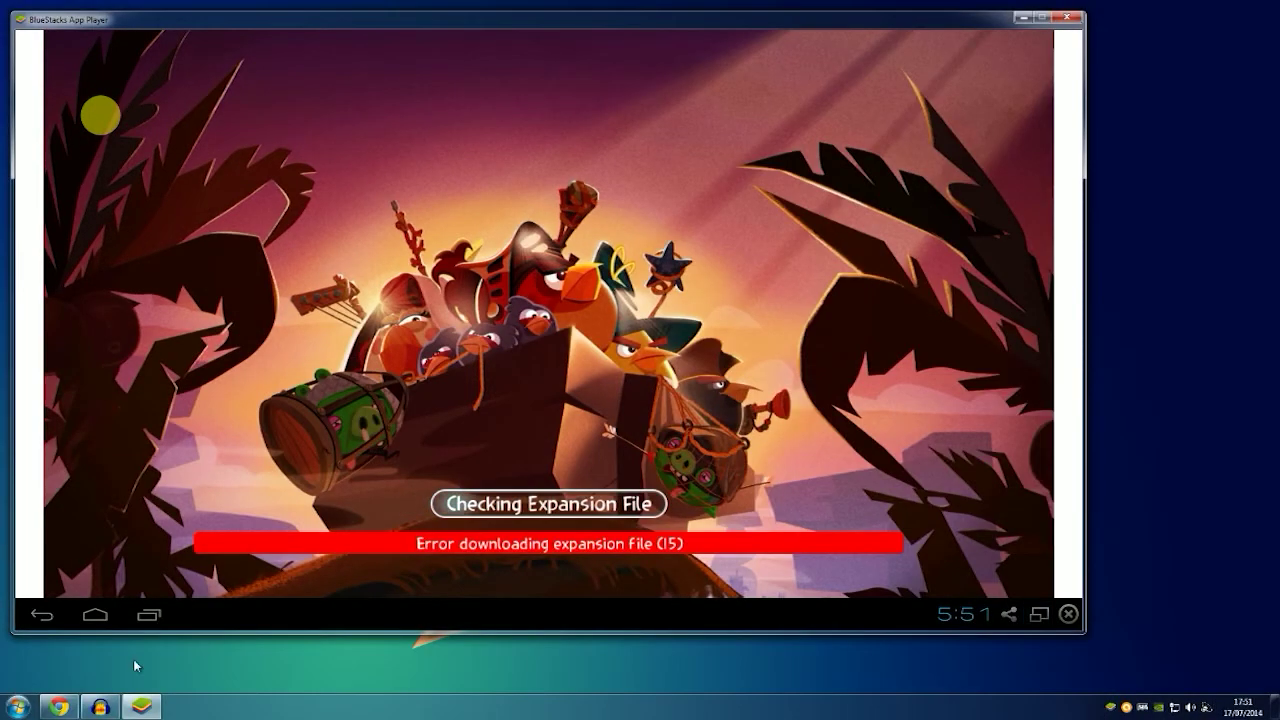
# Dismiss Settings from the recent apps list and try to dismiss Epic as well.
pyautogui.click(148, 616)
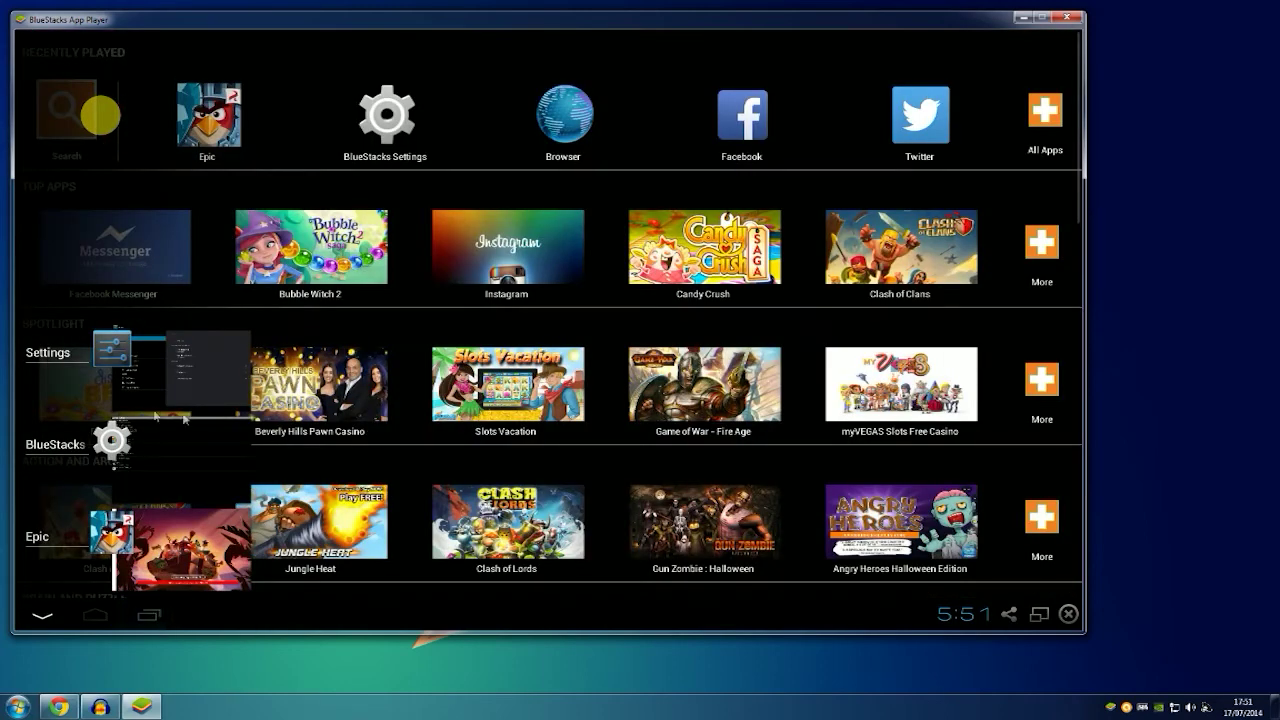
pyautogui.moveTo(170, 397); pyautogui.dragTo(5, 392)
pyautogui.click(161, 481)
pyautogui.click(148, 616)
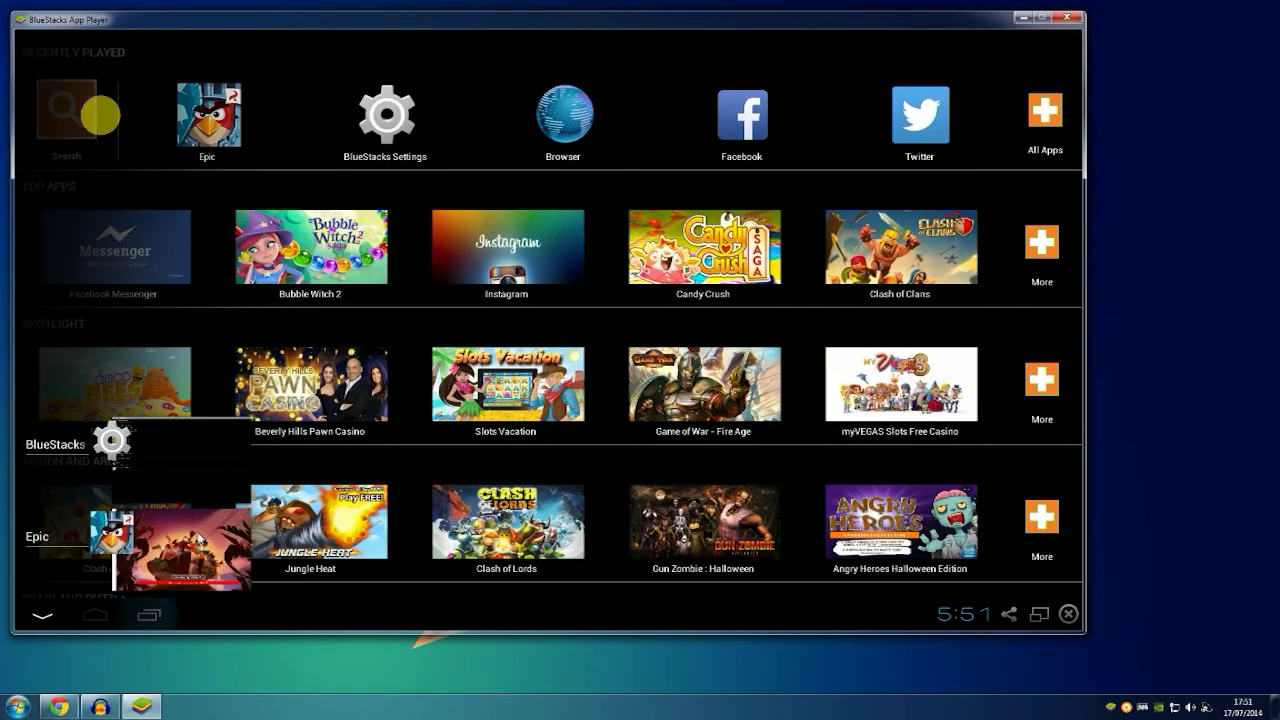
pyautogui.moveTo(110, 540); pyautogui.dragTo(140, 500)
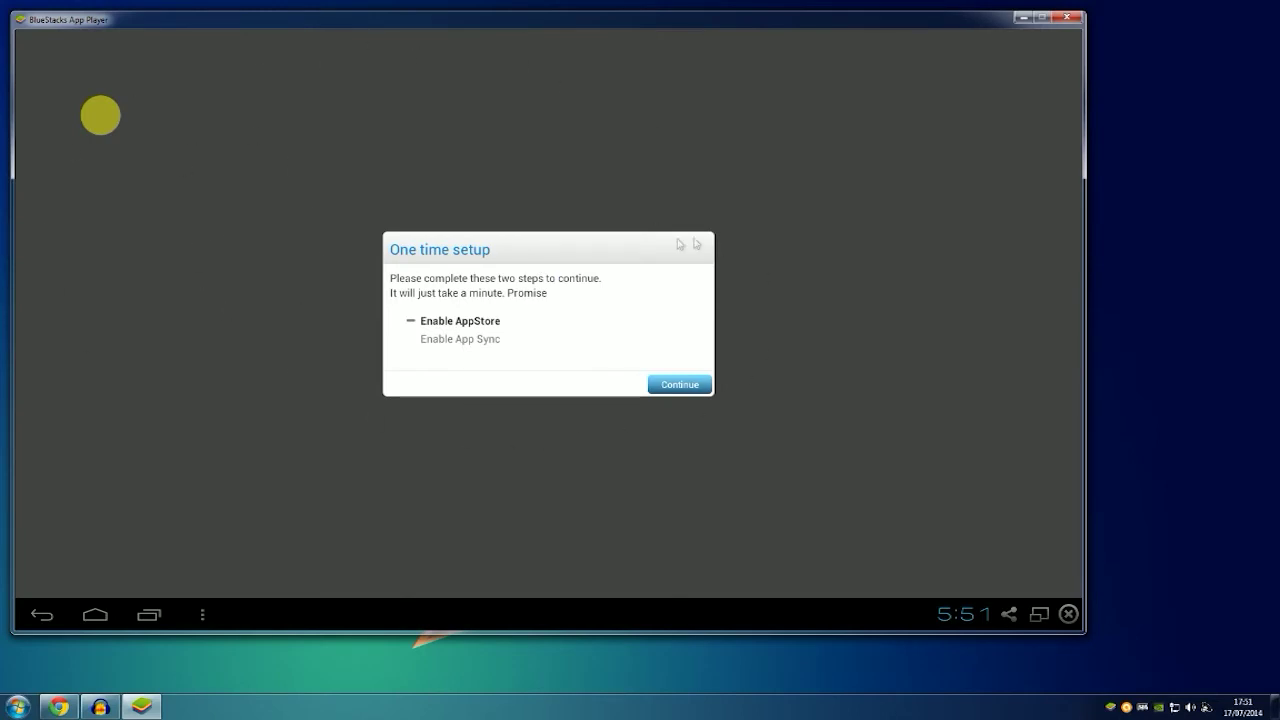
# Continue the one-time setup, closing the Epic download notification, and look at the sign-in form for an existing Google account.
pyautogui.click(679, 384)
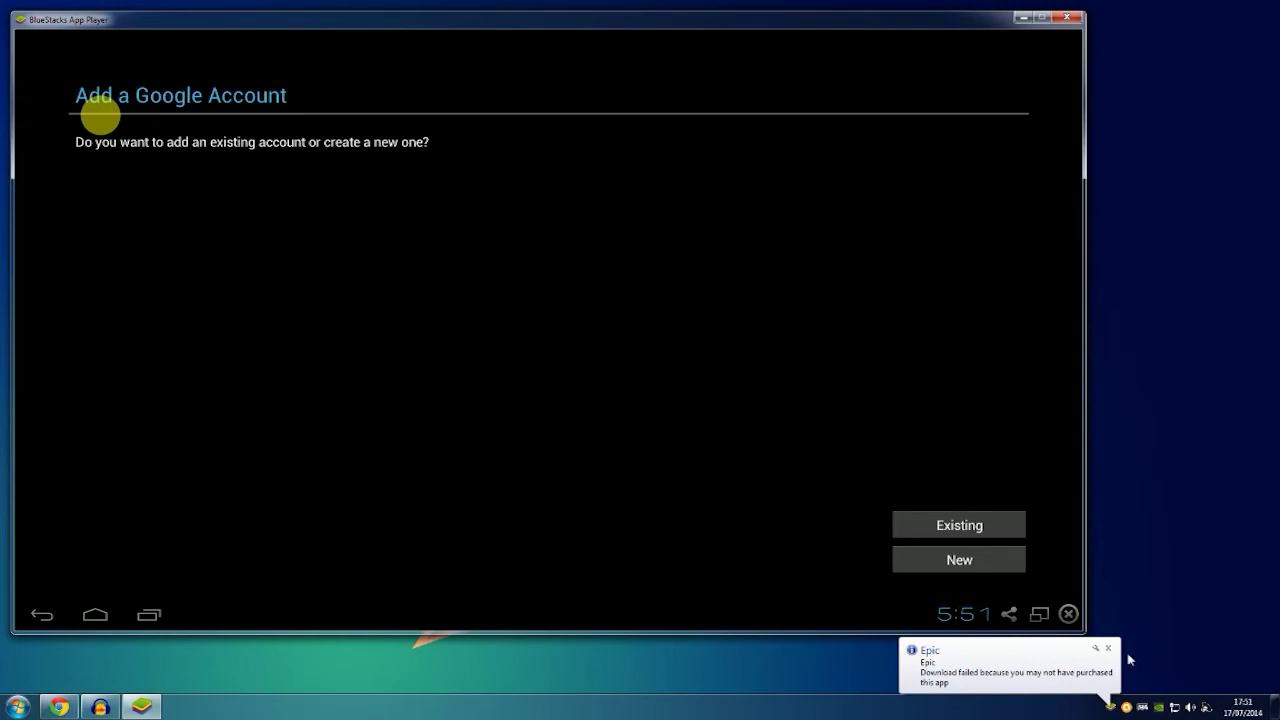
pyautogui.click(1108, 648)
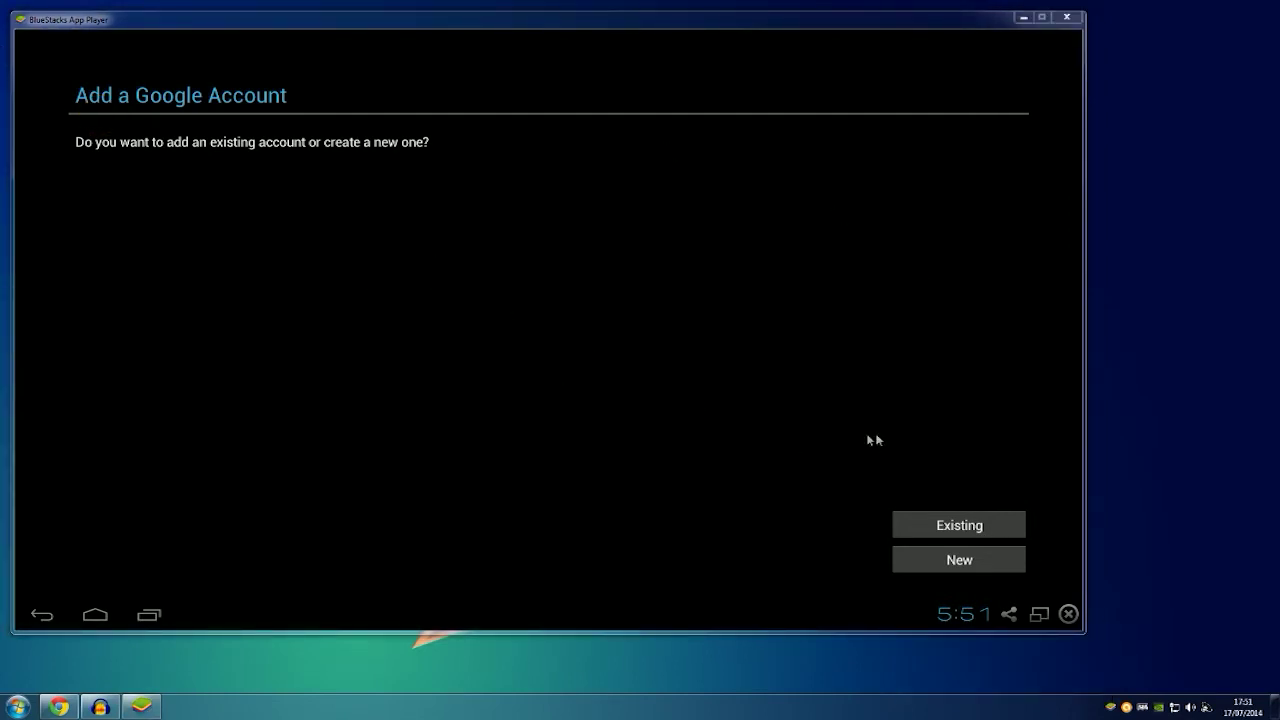
pyautogui.click(998, 530)
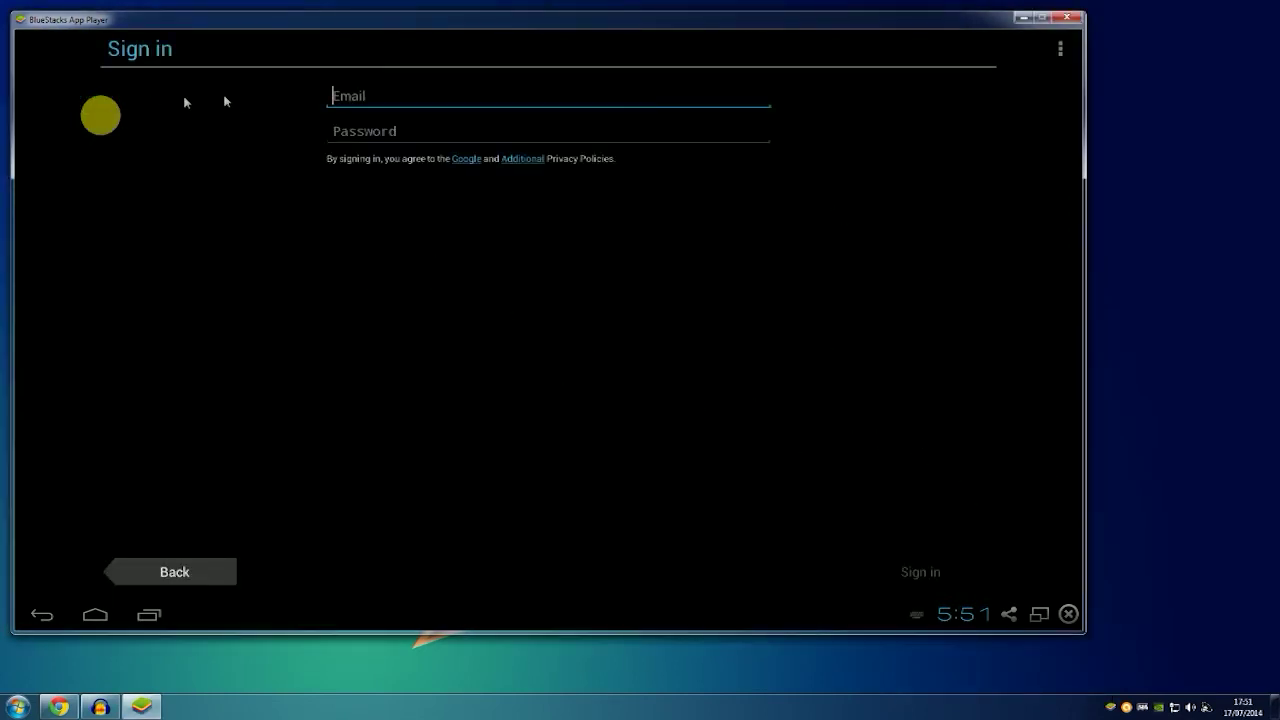
pyautogui.click(174, 572)
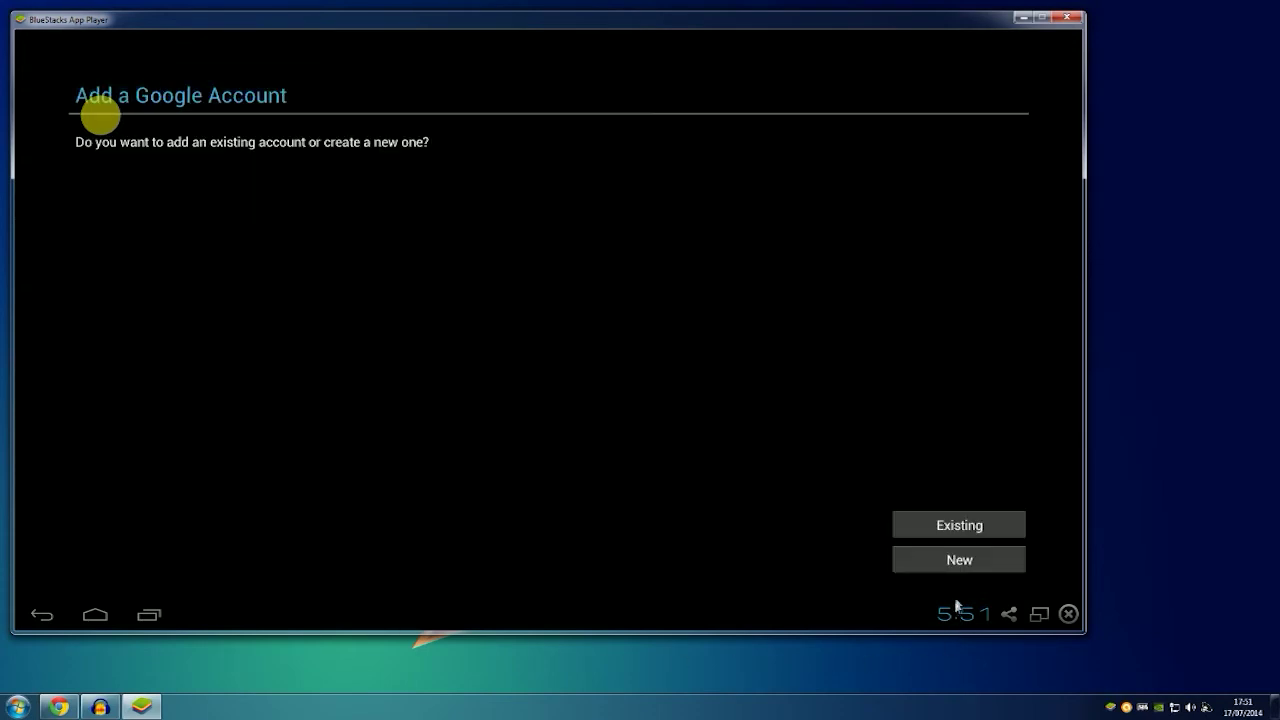
# Look at the option for creating a new Google account and back out of the one-time setup to the home screen.
pyautogui.click(957, 560)
pyautogui.click(198, 570)
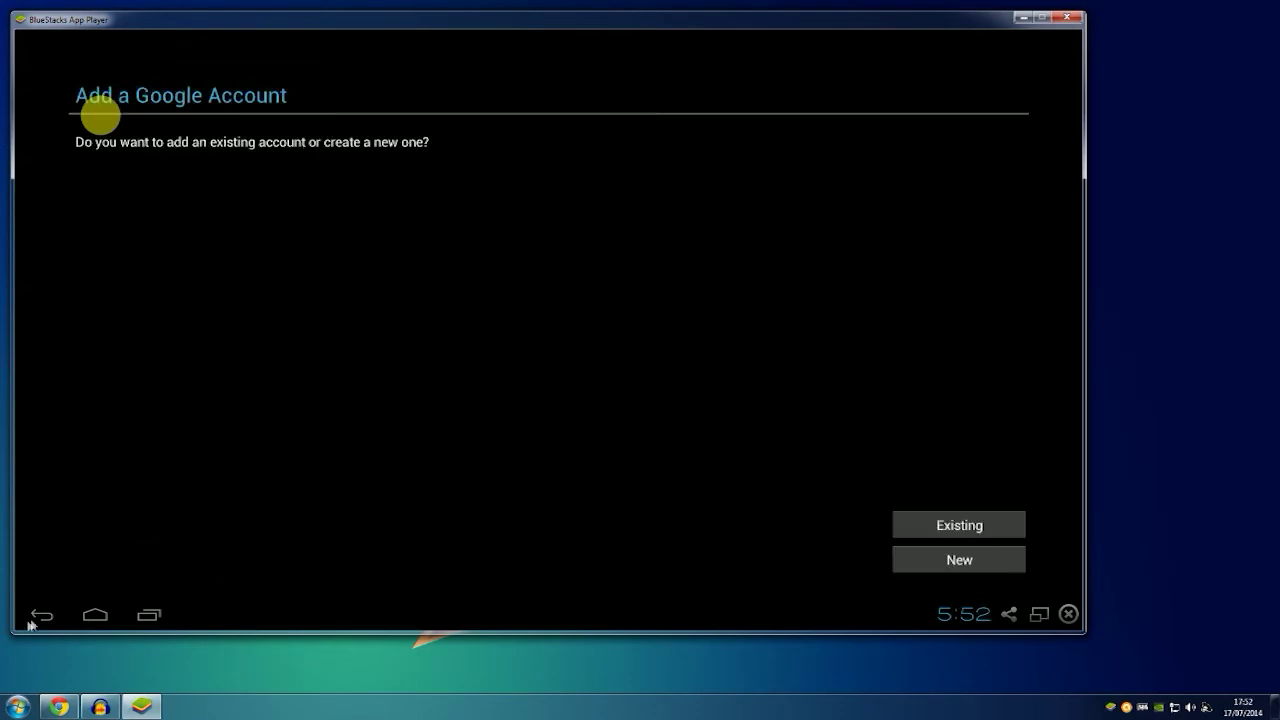
pyautogui.click(38, 617)
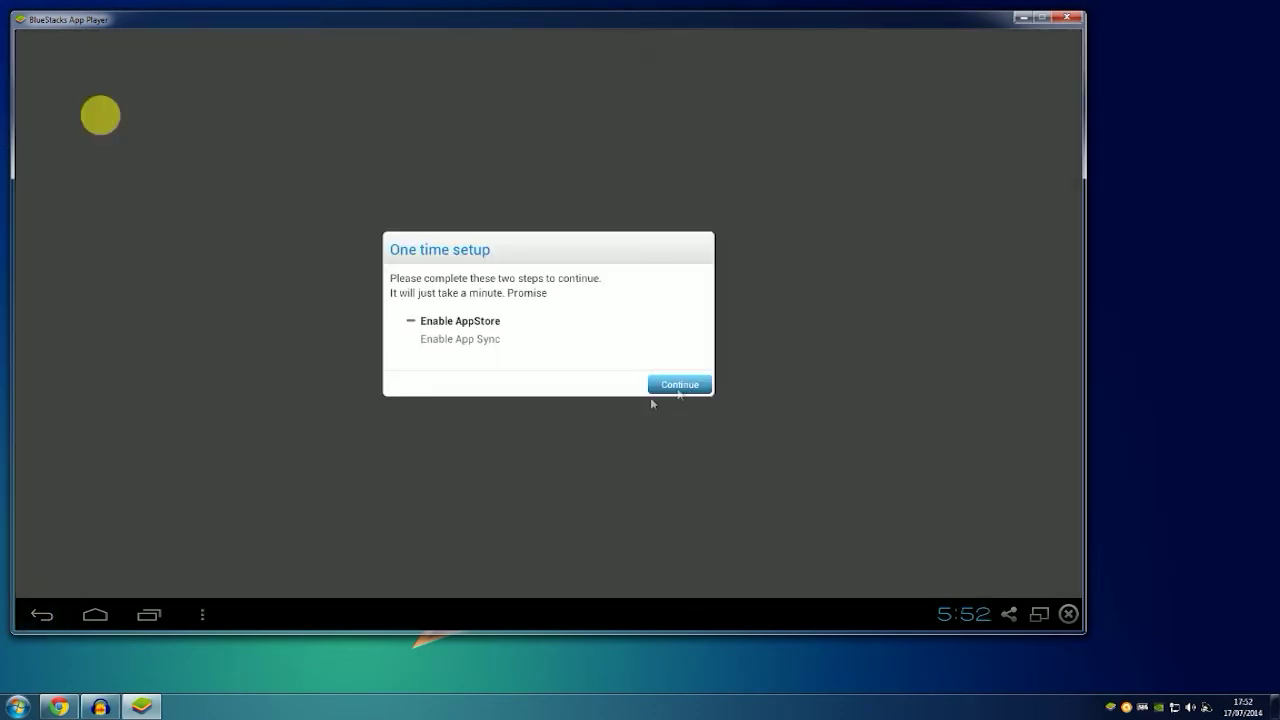
pyautogui.click(38, 617)
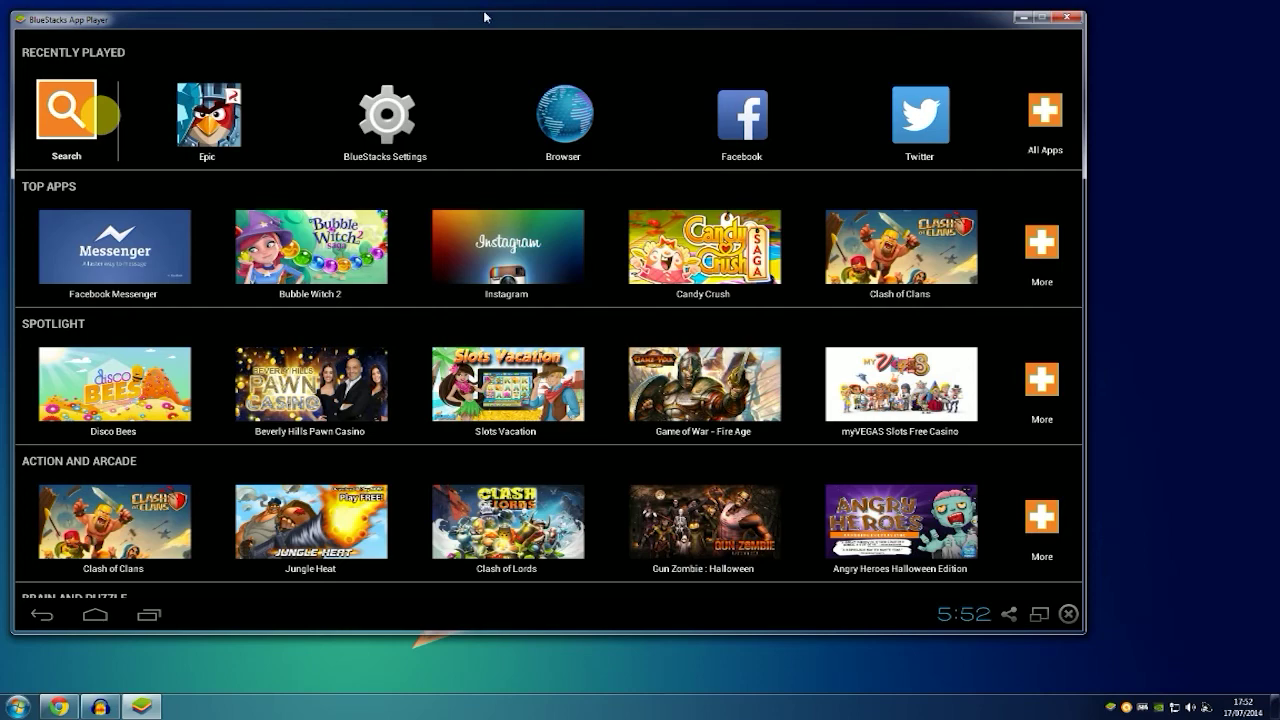
pyautogui.moveTo(489, 18); pyautogui.dragTo(526, 20)
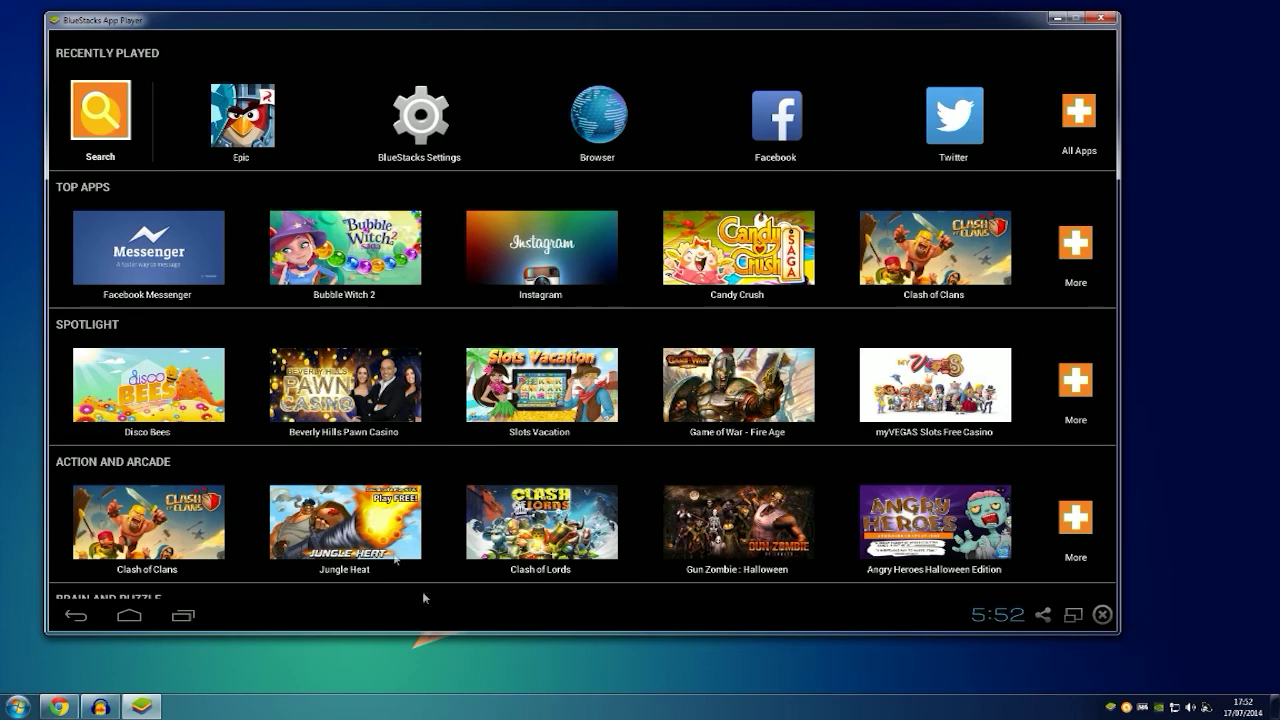
pyautogui.moveTo(657, 24); pyautogui.dragTo(695, 28)
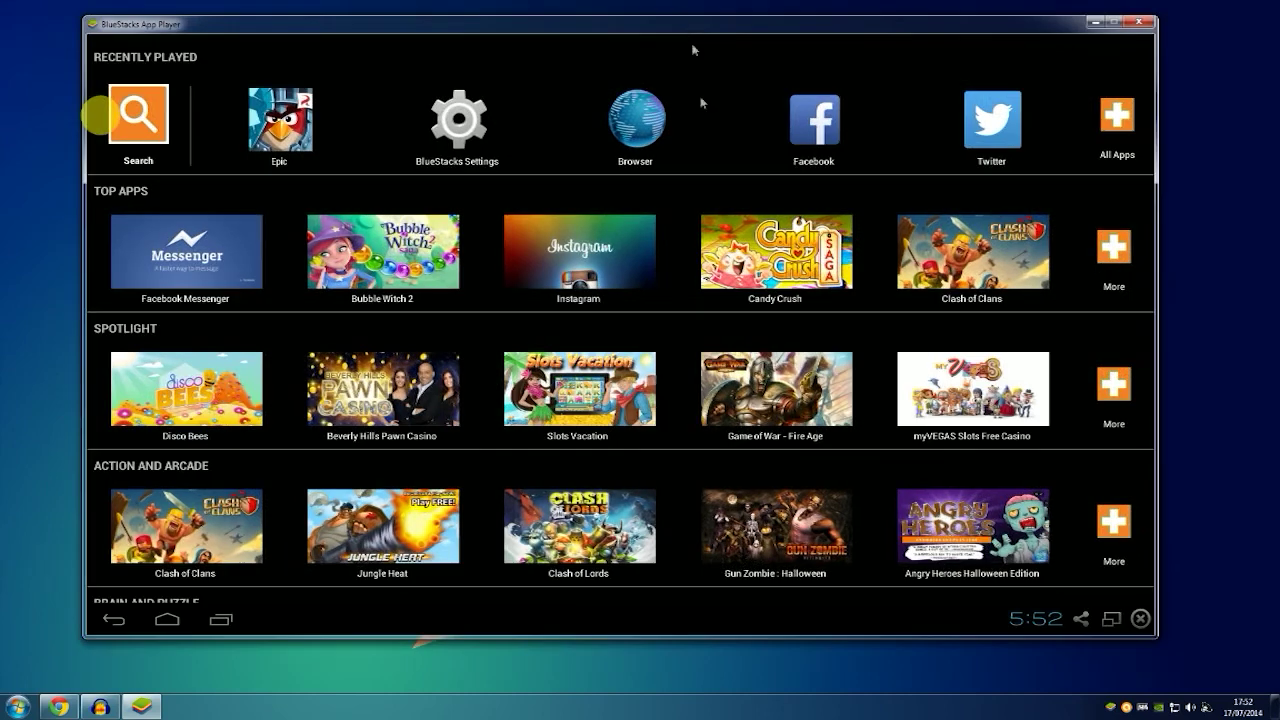